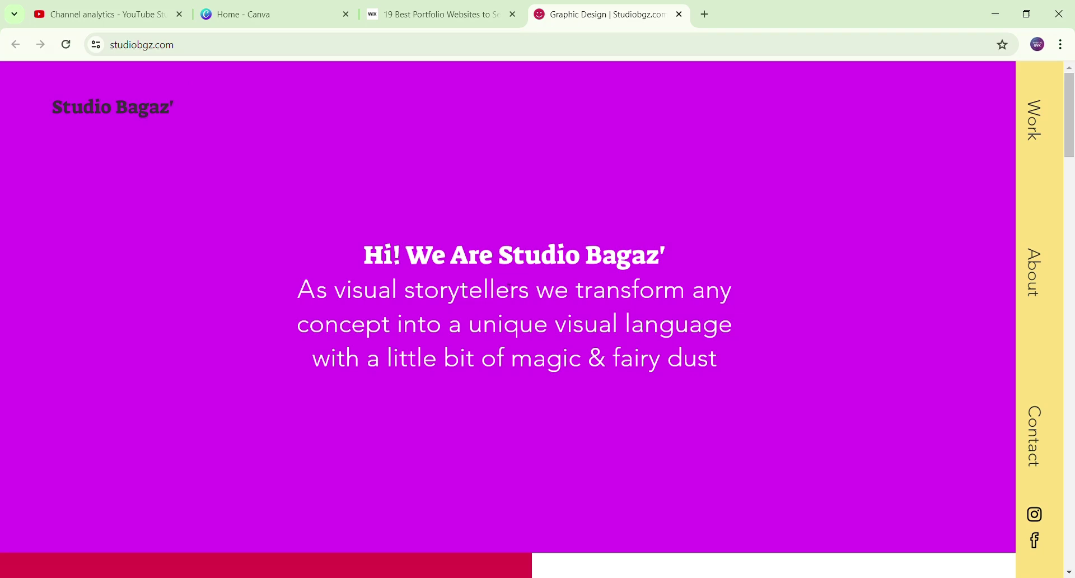
# - Scroll the Studio Bagaz' portfolio site back to the top and switch to the 'Home - Canva' tab
pyautogui.scroll(-20, 509, 288)
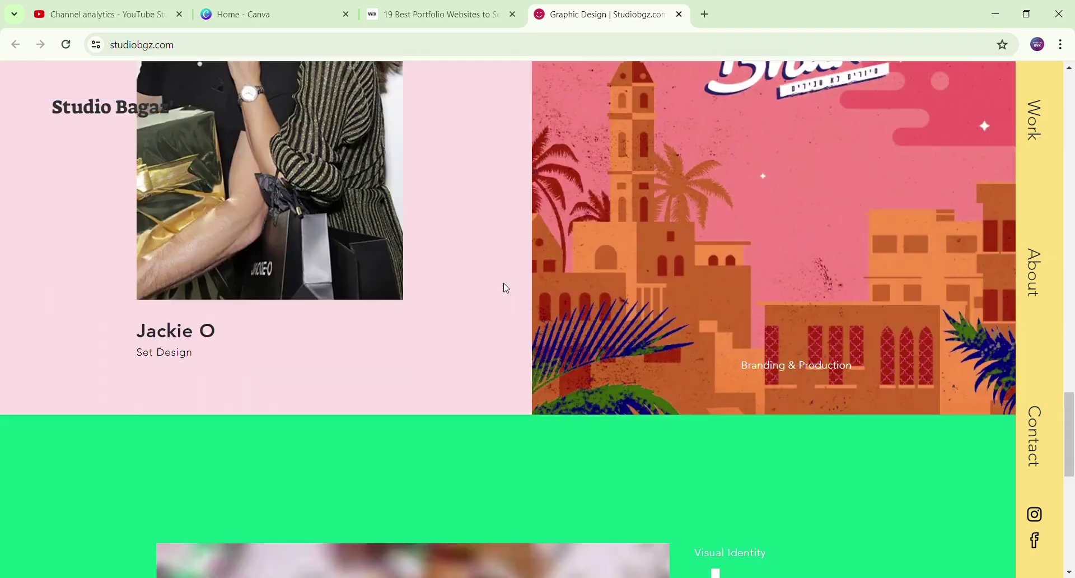
pyautogui.press('Home')
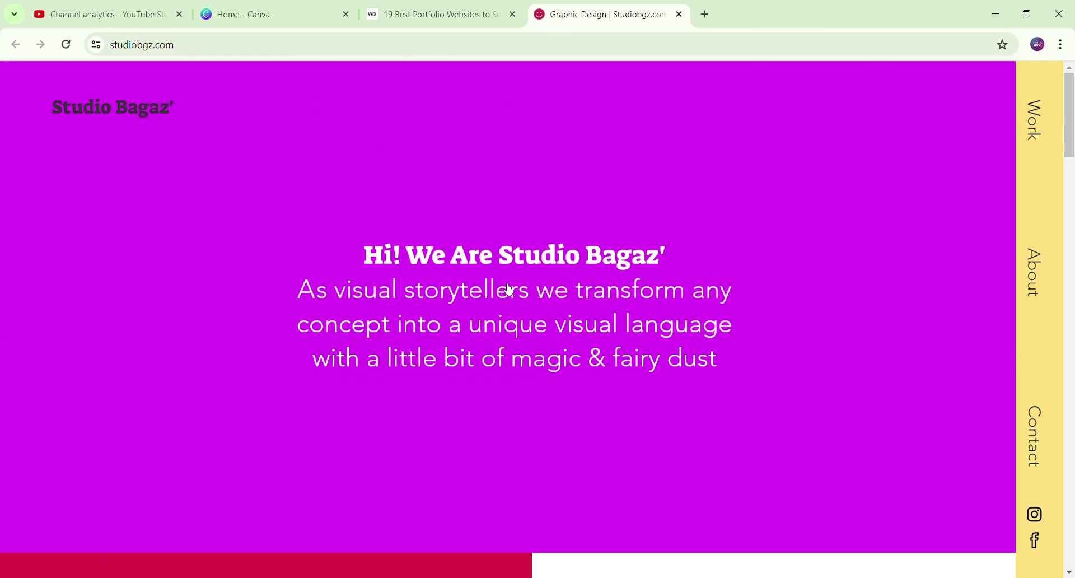
pyautogui.click(300, 2)
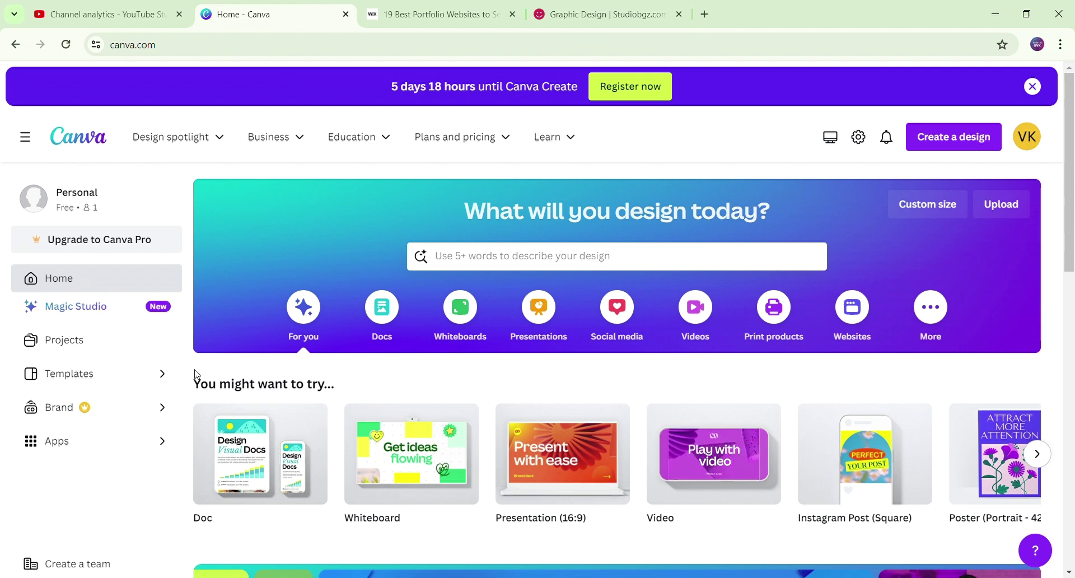
# - Search Canva for 'portf' and open the Online Portfolio templates suggestion
pyautogui.click(497, 262)
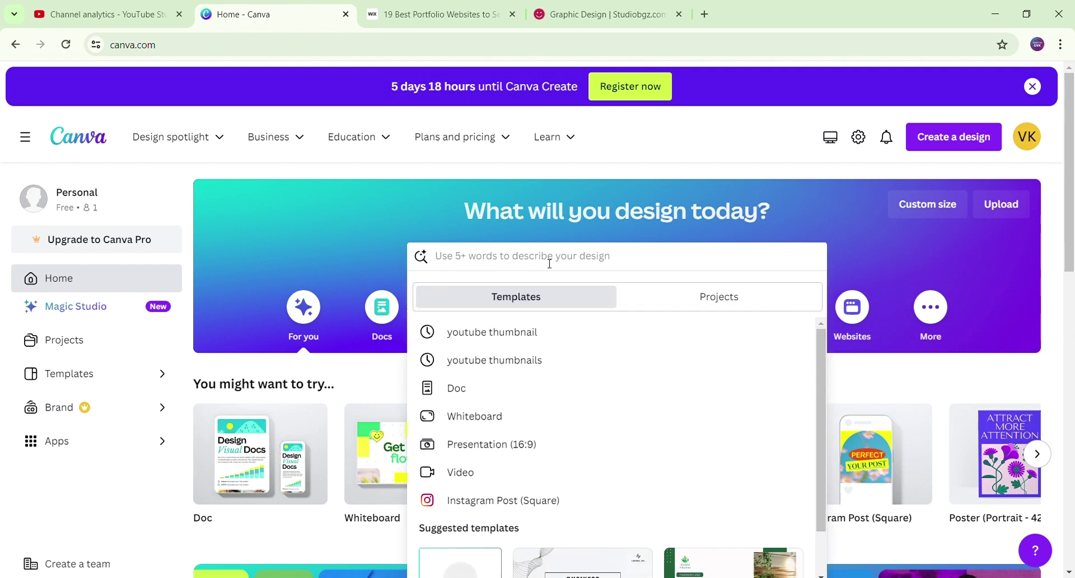
pyautogui.write('po')
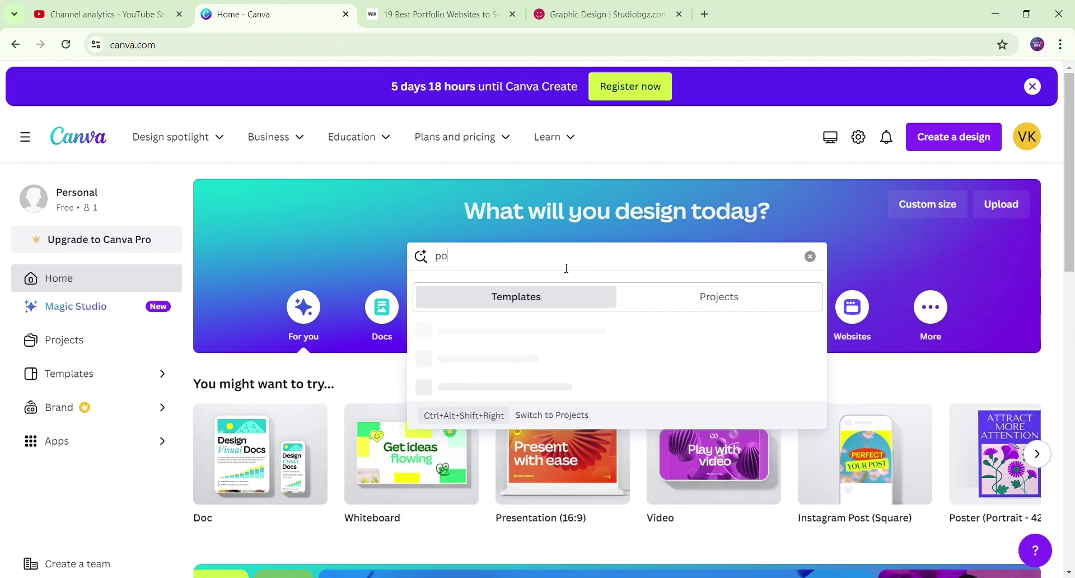
pyautogui.write('rto')
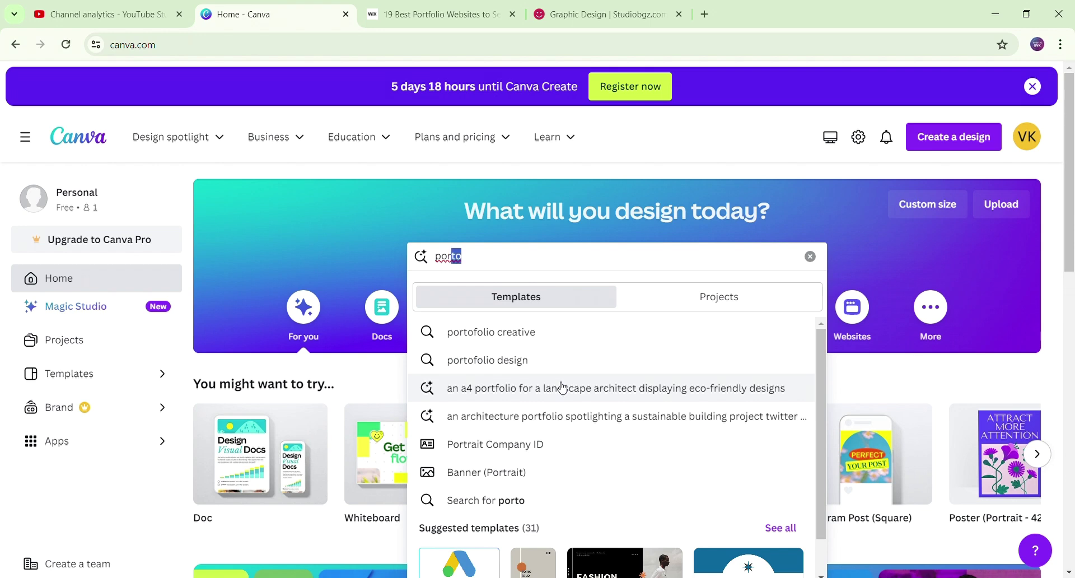
pyautogui.press('Right')
pyautogui.write('f')
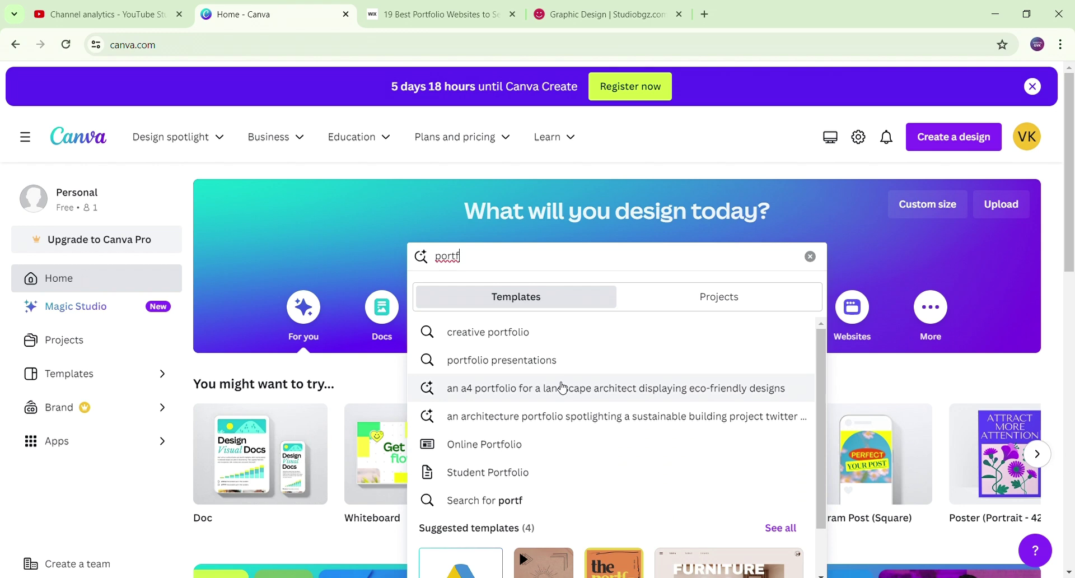
pyautogui.click(506, 450)
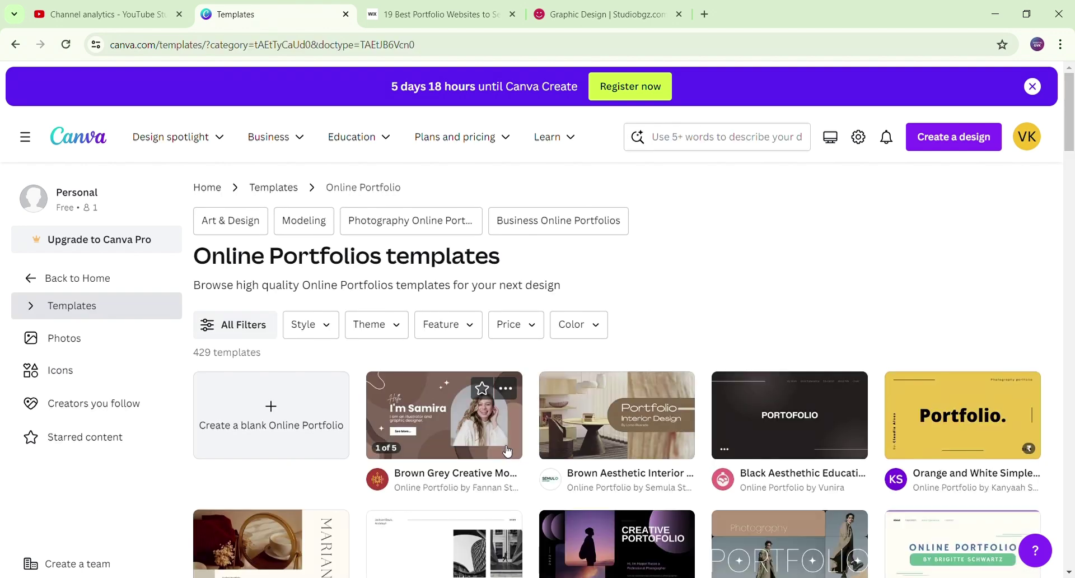
# - Browse the Online Portfolios templates and set the Price filter to Free
pyautogui.scroll(-1, 505, 449)
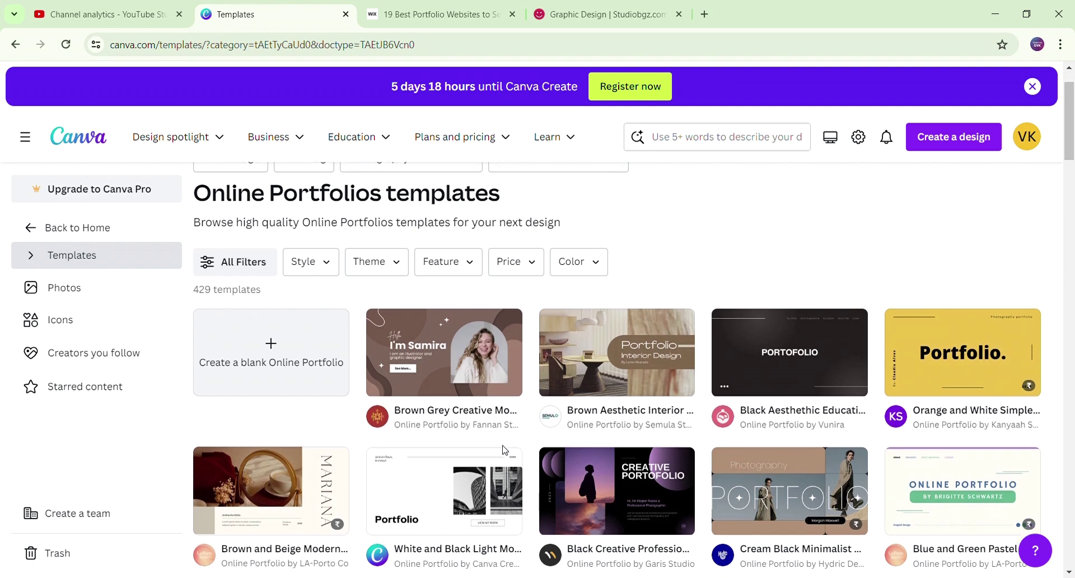
pyautogui.scroll(-2, 504, 449)
pyautogui.scroll(-2, 506, 448)
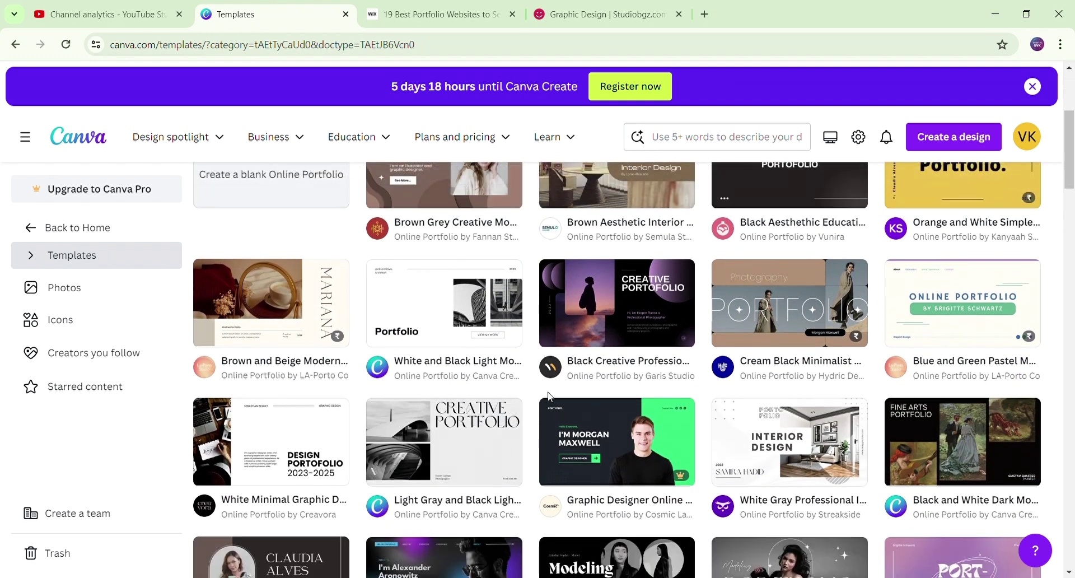
pyautogui.scroll(5, 549, 396)
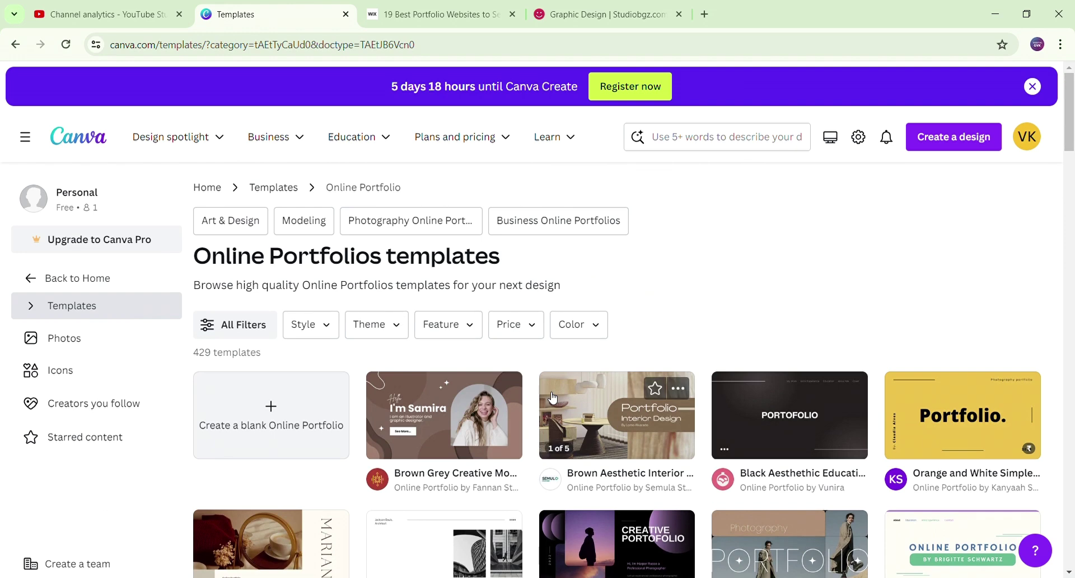
pyautogui.scroll(-2, 692, 279)
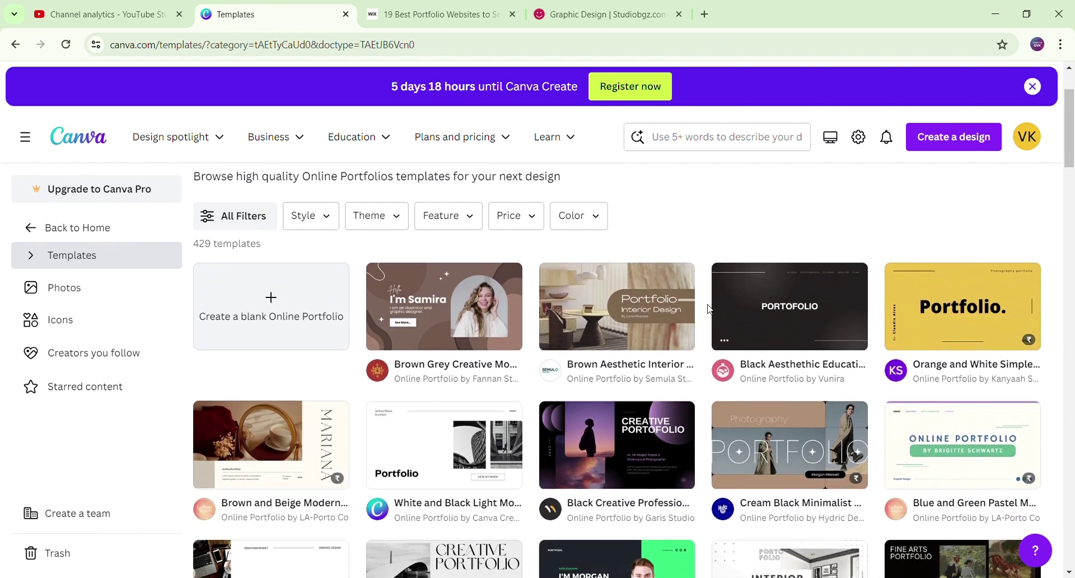
pyautogui.scroll(-4, 708, 308)
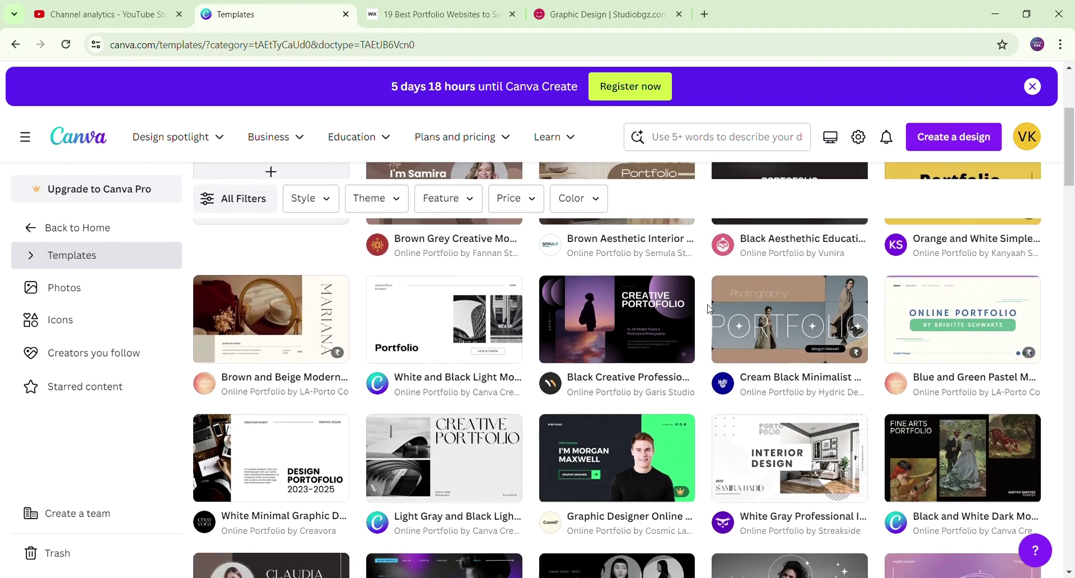
pyautogui.scroll(6, 709, 308)
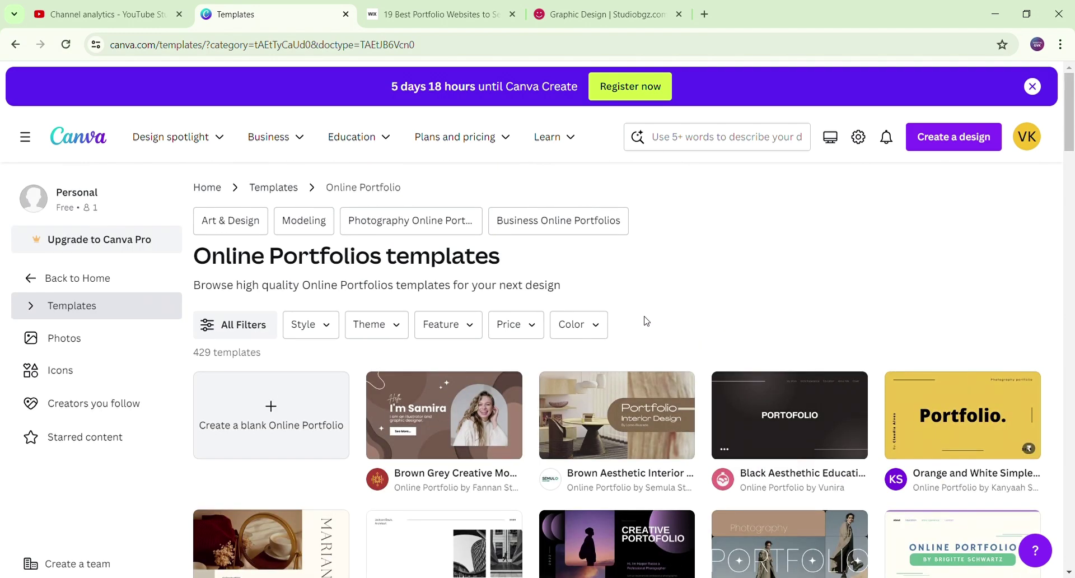
pyautogui.click(523, 336)
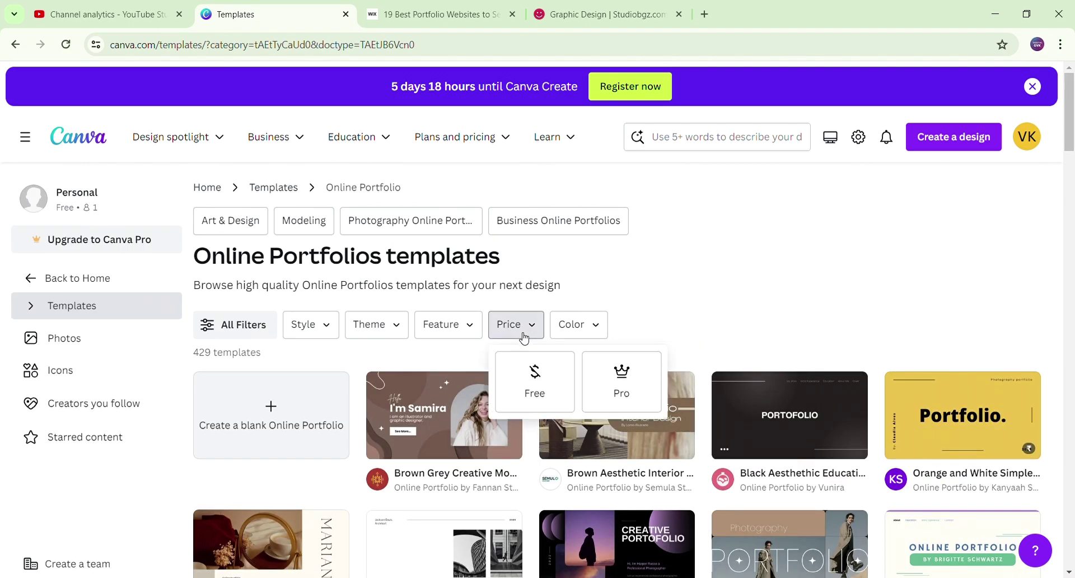
pyautogui.click(543, 391)
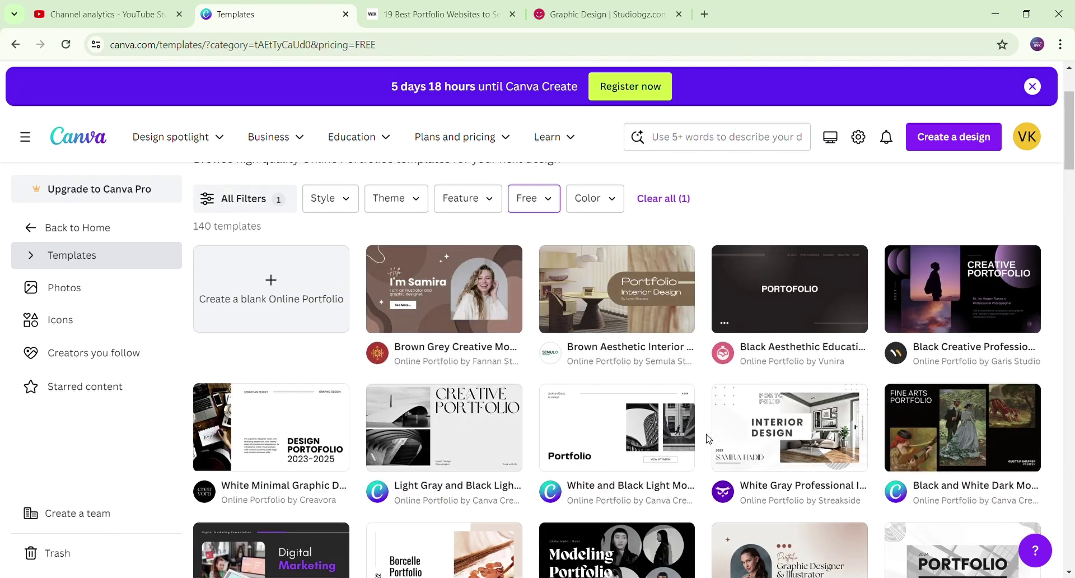
# - Scroll through the 140 free Online Portfolios templates
pyautogui.scroll(-6, 706, 438)
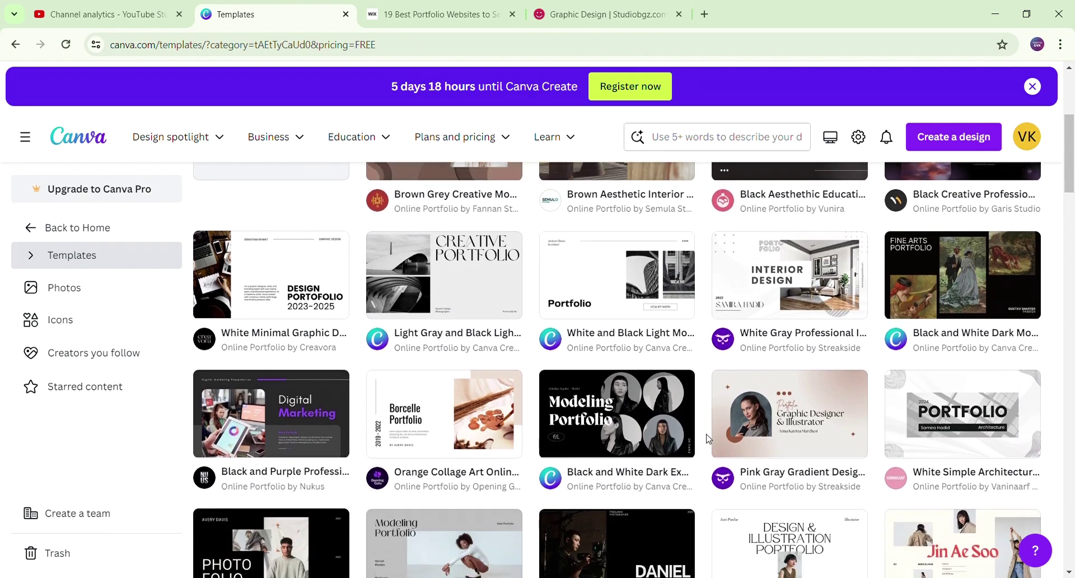
pyautogui.scroll(-5, 706, 438)
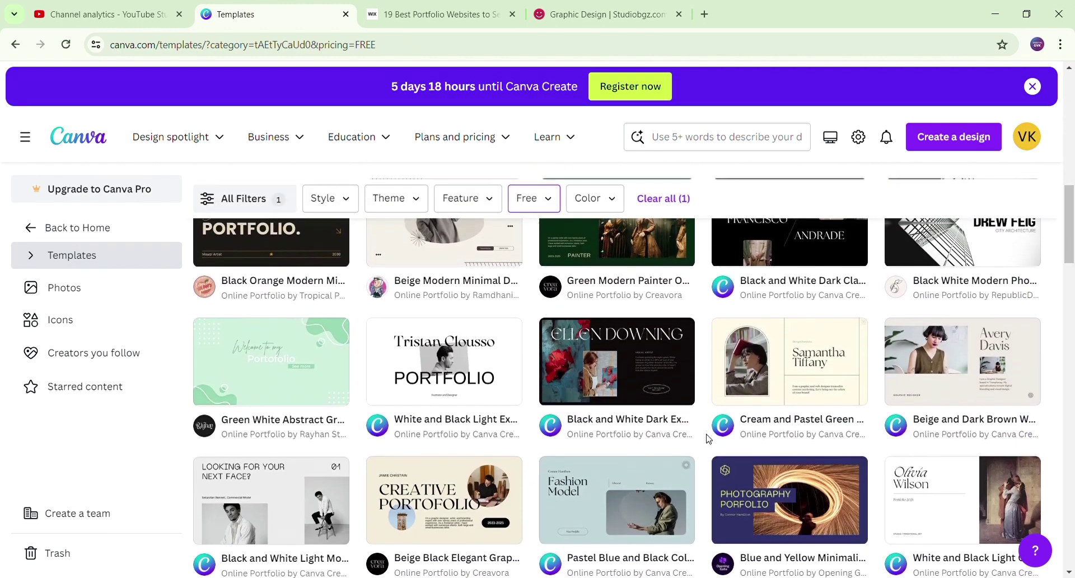
pyautogui.scroll(-5, 706, 439)
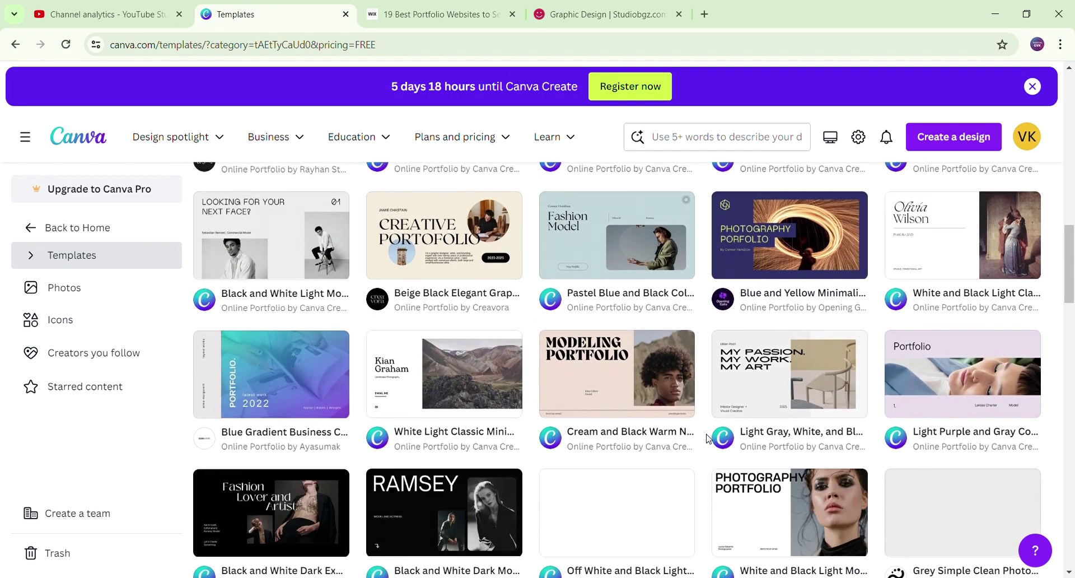
pyautogui.scroll(-3, 706, 438)
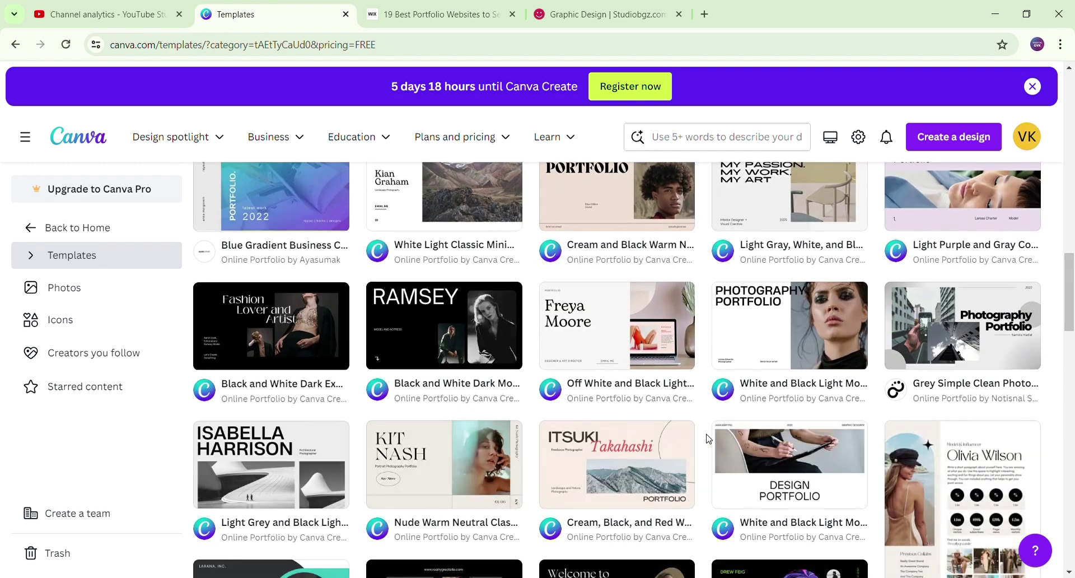
pyautogui.scroll(-3, 706, 438)
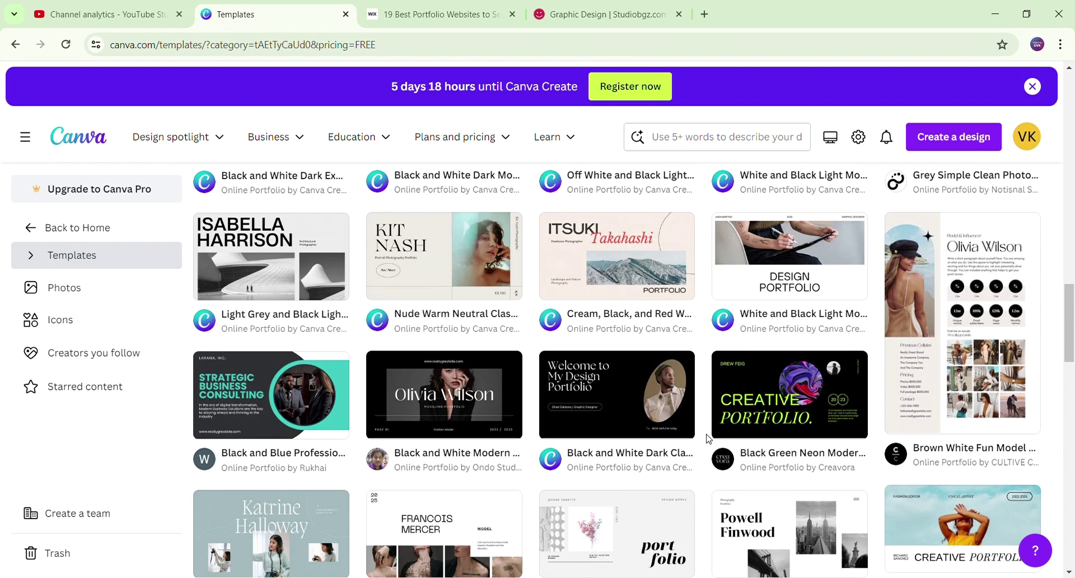
pyautogui.scroll(1, 707, 438)
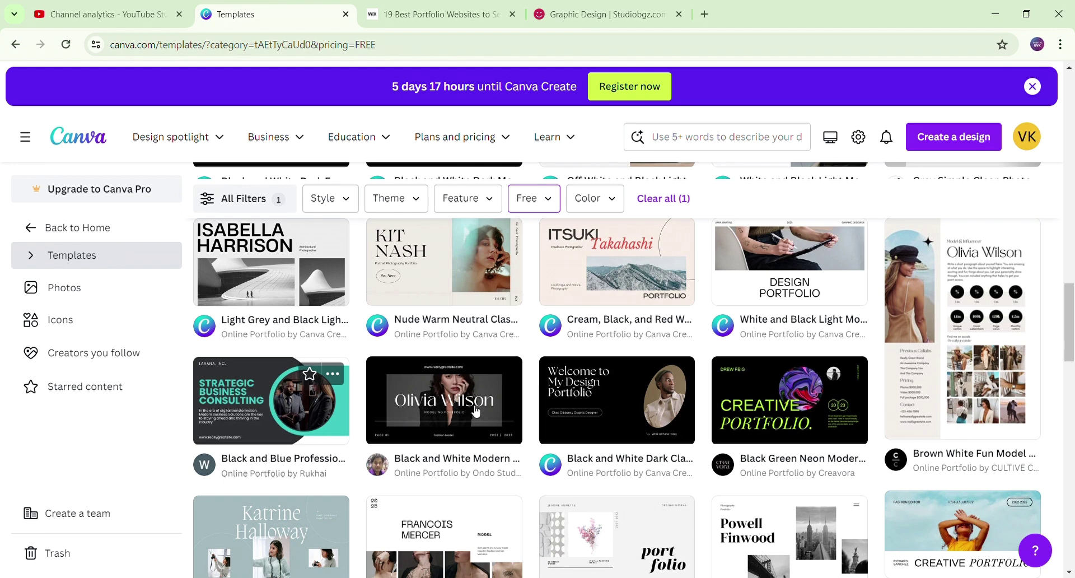
# - Preview the Black Green Neon Modern portfolio template and customize it as a new 8-page design
pyautogui.click(791, 406)
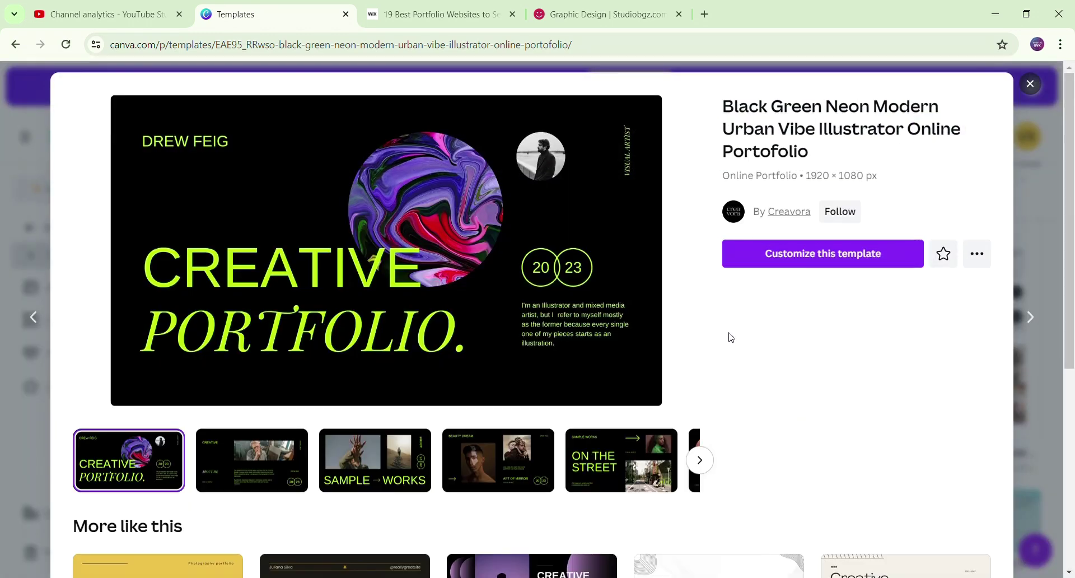
pyautogui.scroll(-5, 729, 336)
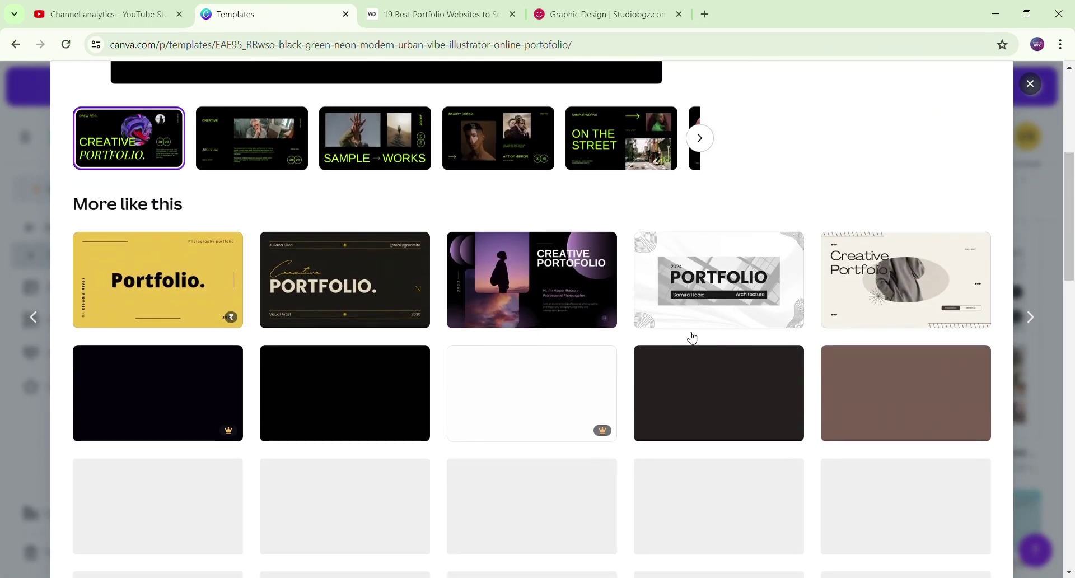
pyautogui.scroll(-5, 470, 443)
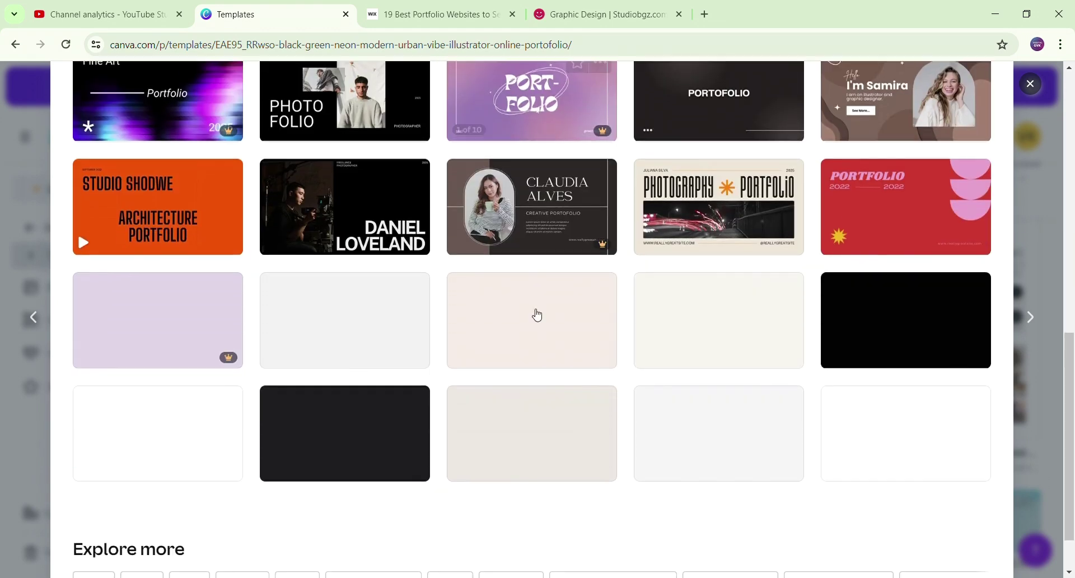
pyautogui.scroll(7, 414, 364)
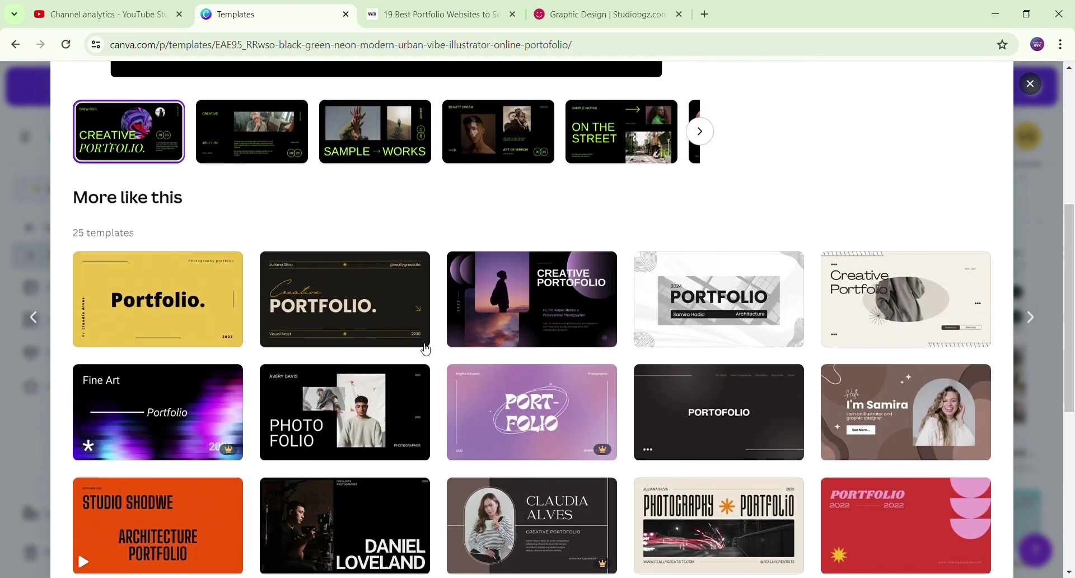
pyautogui.scroll(3, 425, 348)
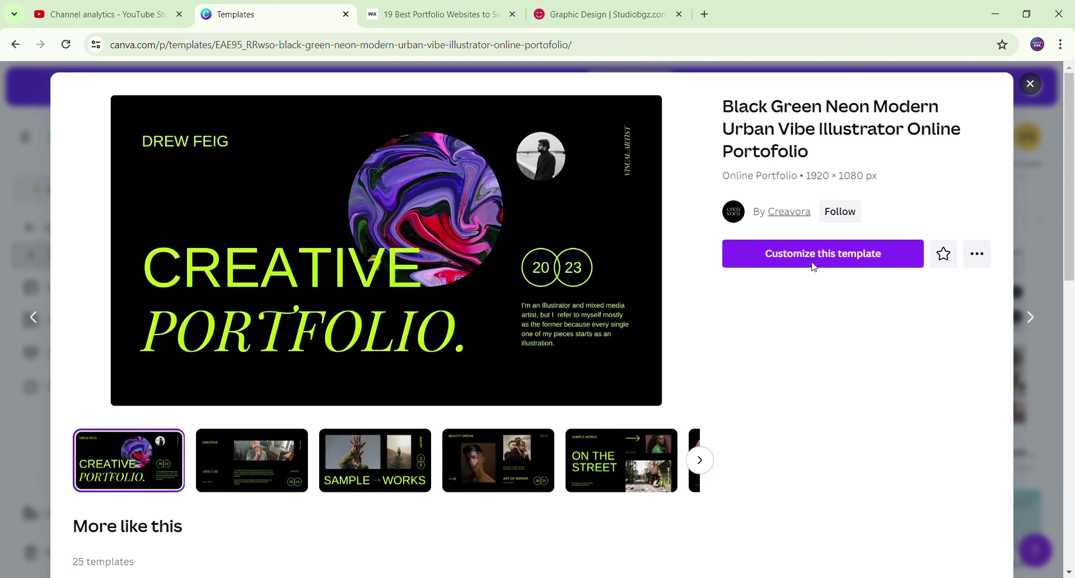
pyautogui.click(855, 256)
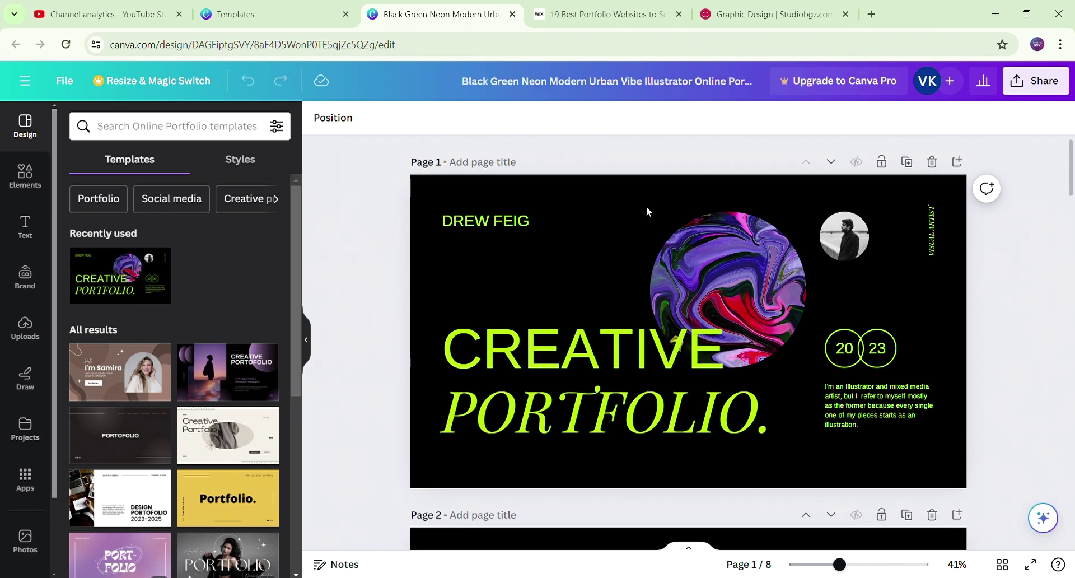
pyautogui.scroll(-20, 646, 206)
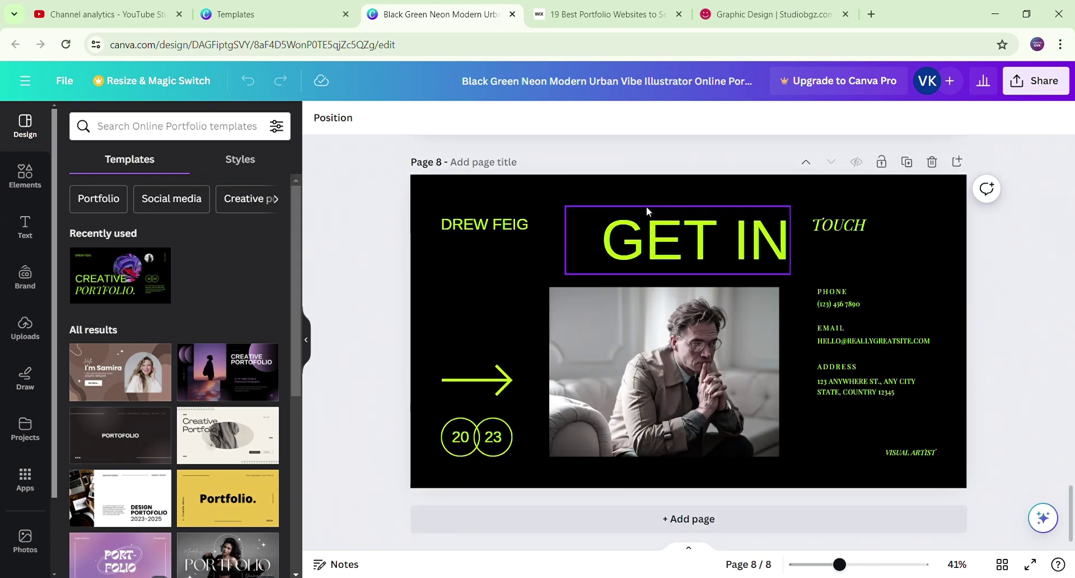
pyautogui.scroll(20, 646, 206)
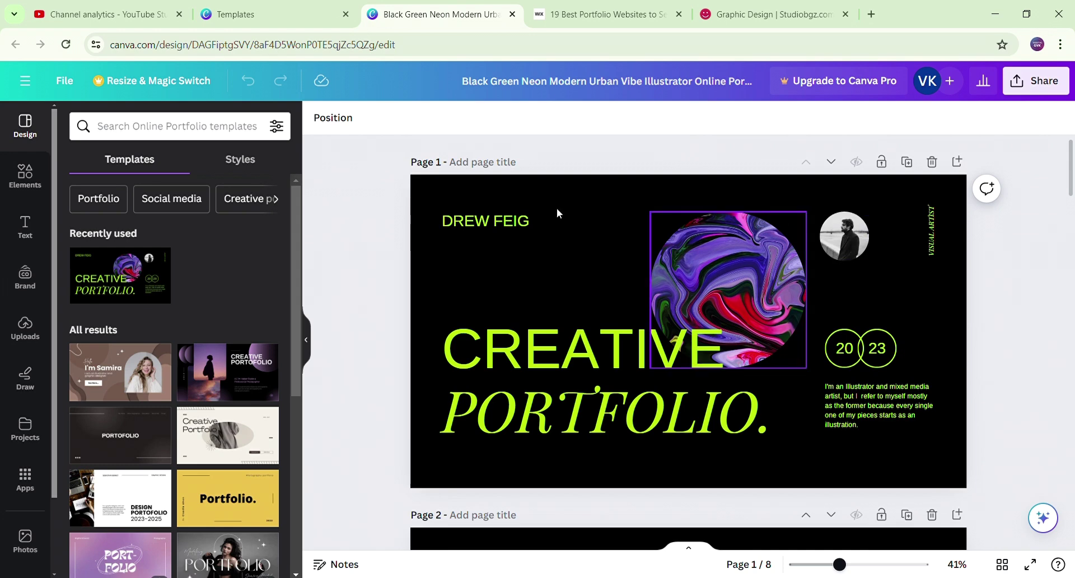
pyautogui.click(442, 220)
pyautogui.click(442, 221)
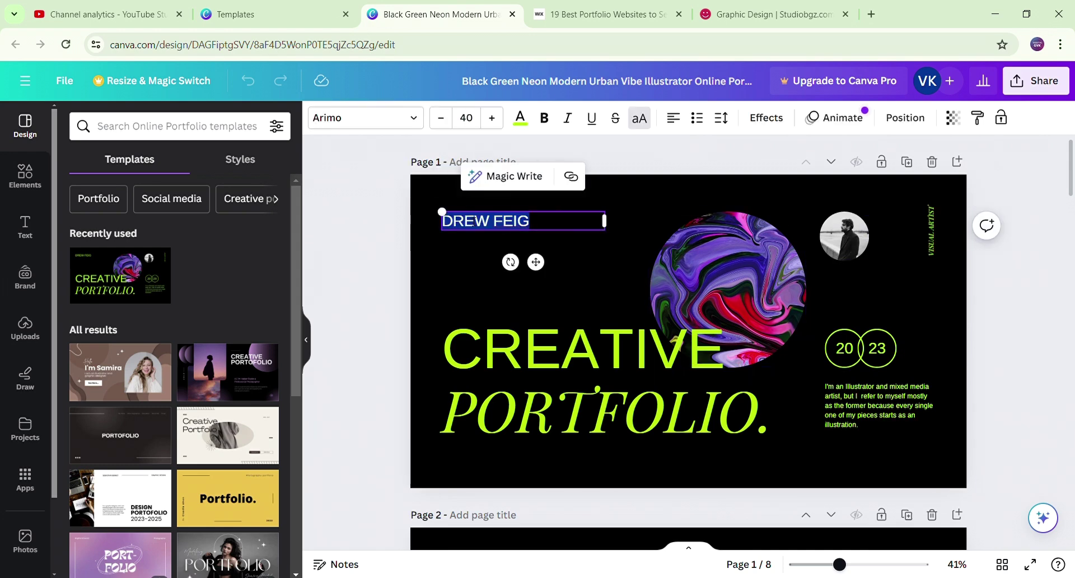
pyautogui.write('DIGITAL GVK')
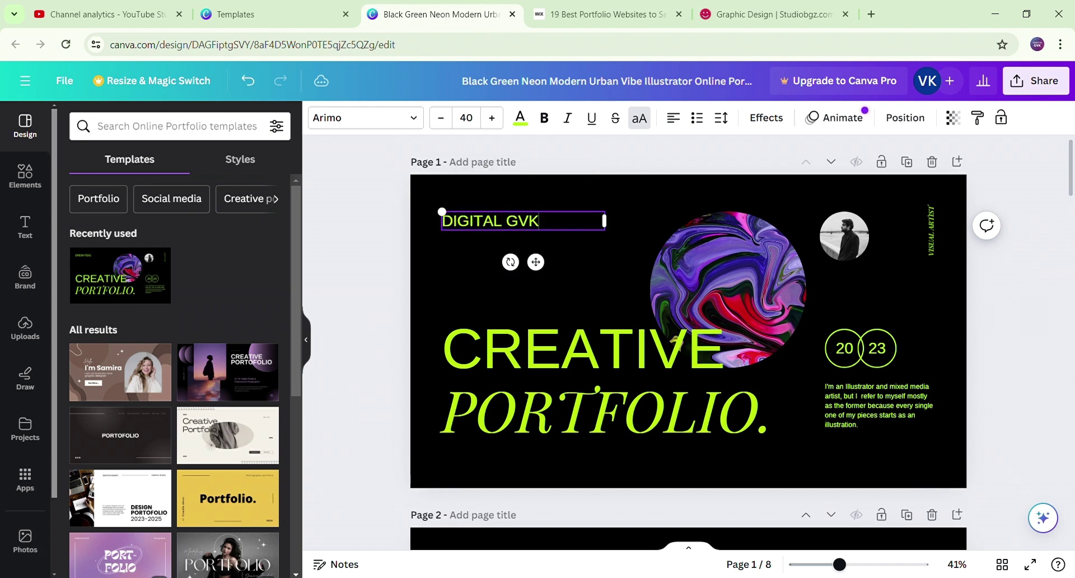
# - Retype CREATIVE as DIGITAL MARKETING, delete the PORTFOLIO text, and drag the title lower
pyautogui.doubleClick(566, 368)
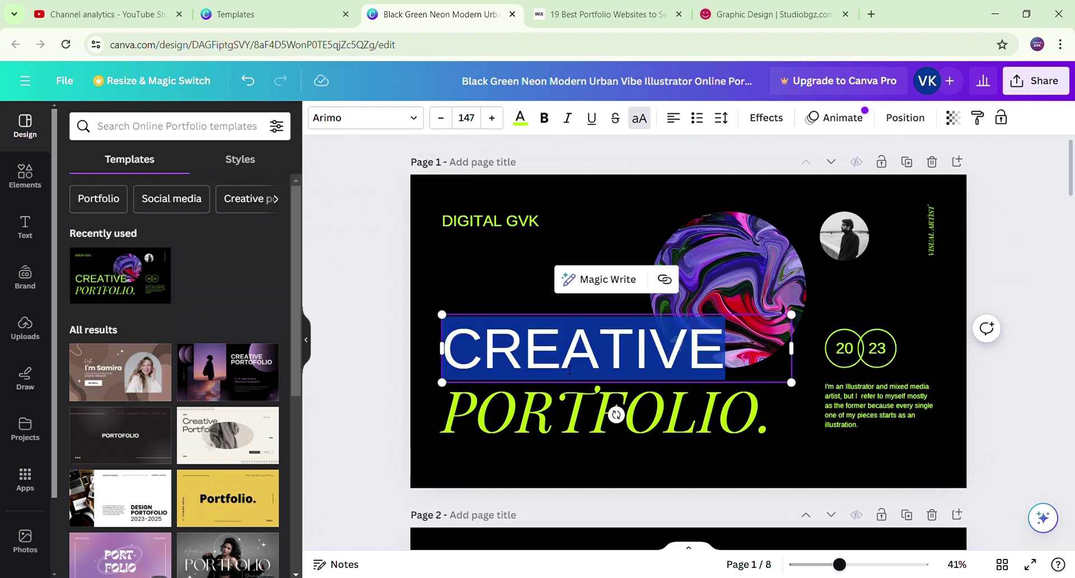
pyautogui.write('DIGITAL')
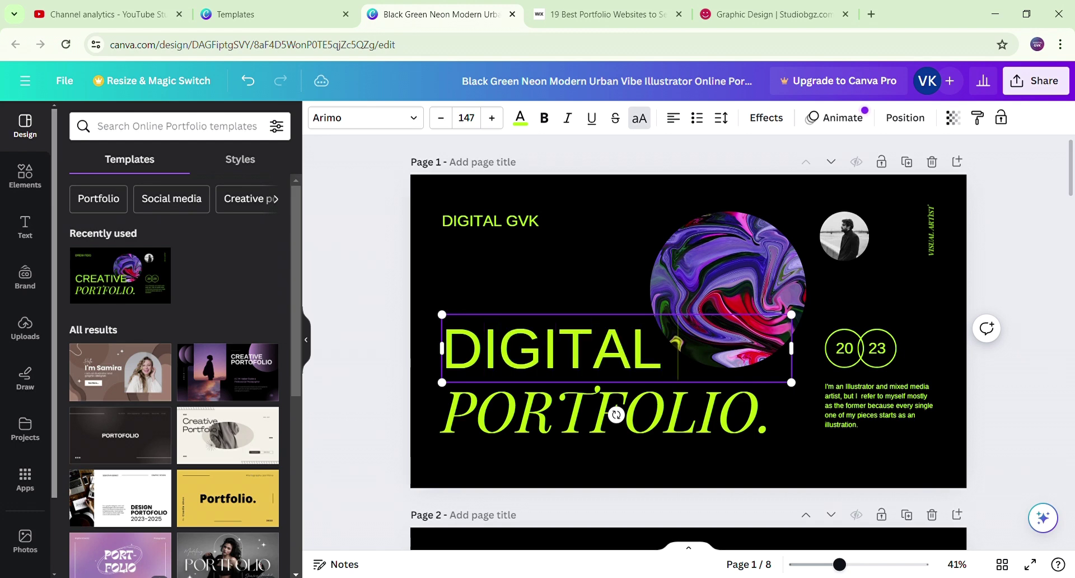
pyautogui.write(' MARKETING')
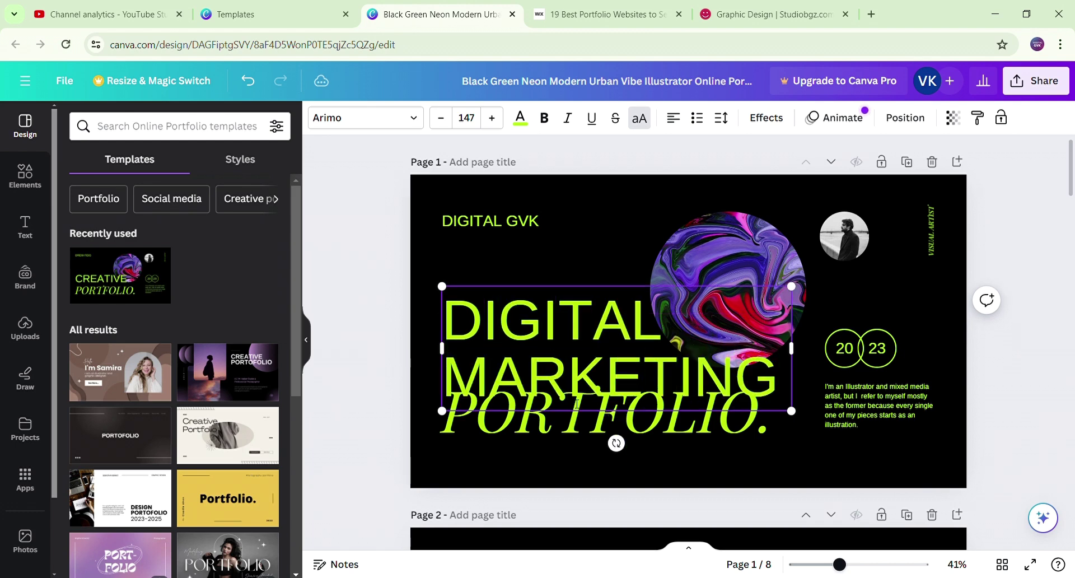
pyautogui.click(572, 440)
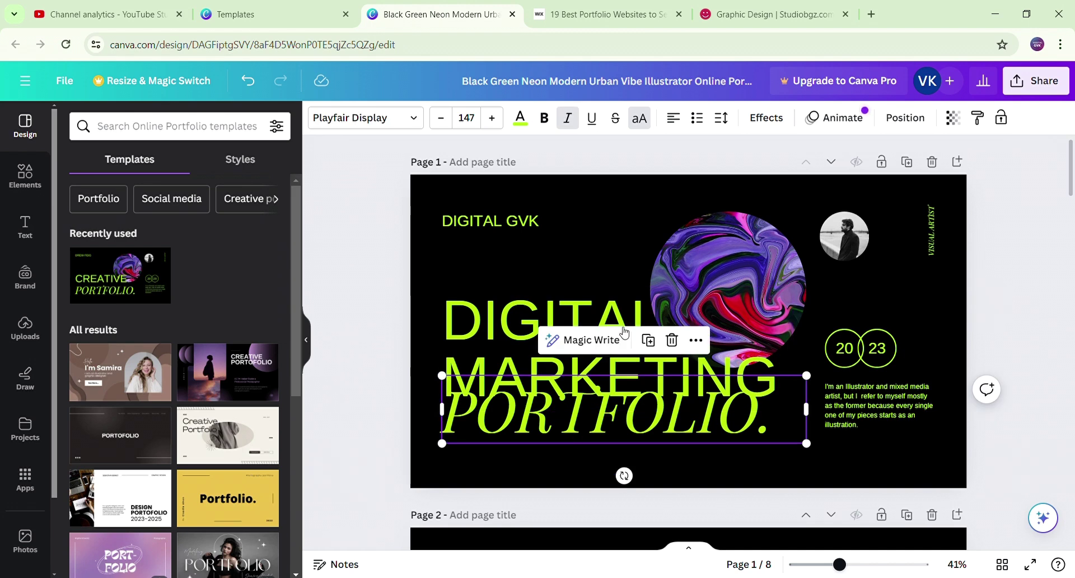
pyautogui.click(672, 340)
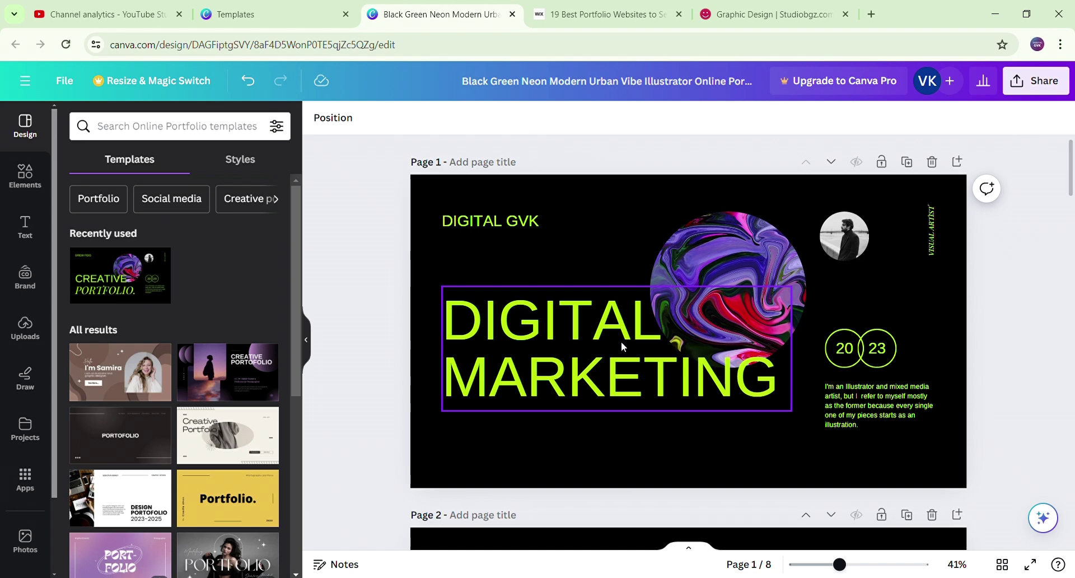
pyautogui.click(620, 341)
pyautogui.moveTo(621, 341); pyautogui.dragTo(607, 405)
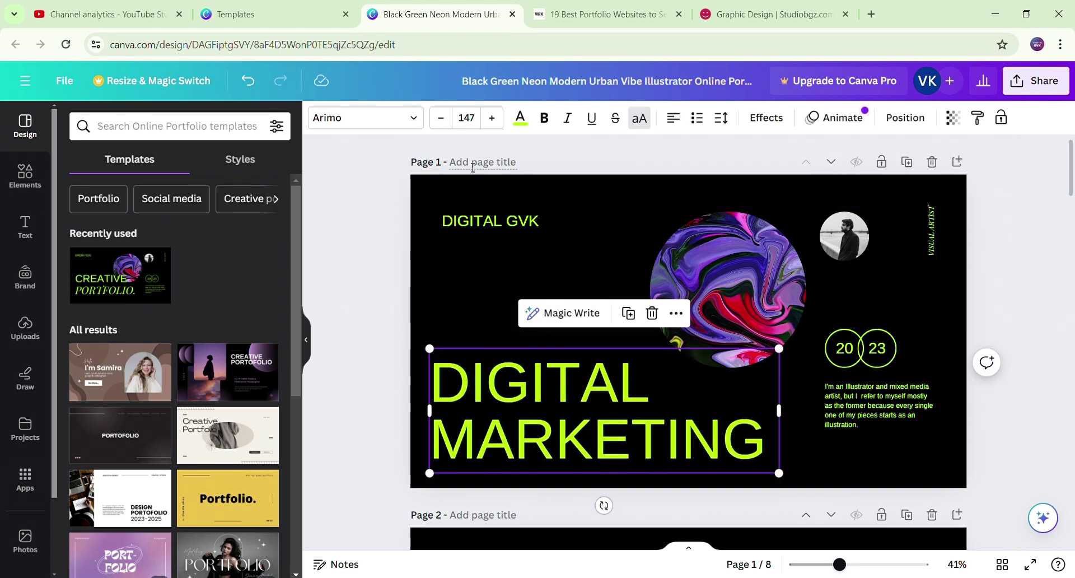
# - Change the DIGITAL MARKETING title colour from neon green to White
pyautogui.click(520, 117)
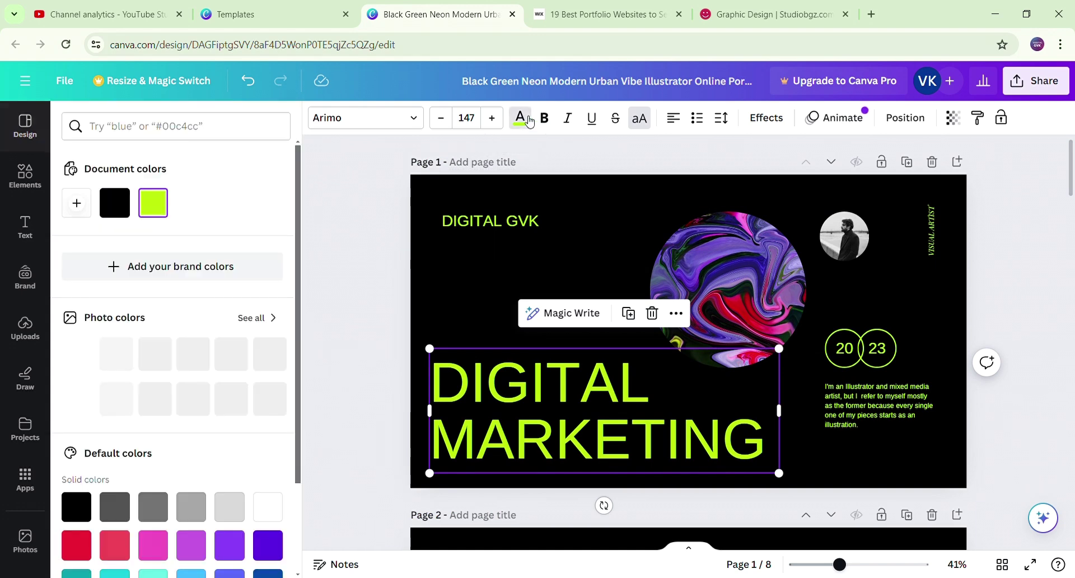
pyautogui.click(274, 512)
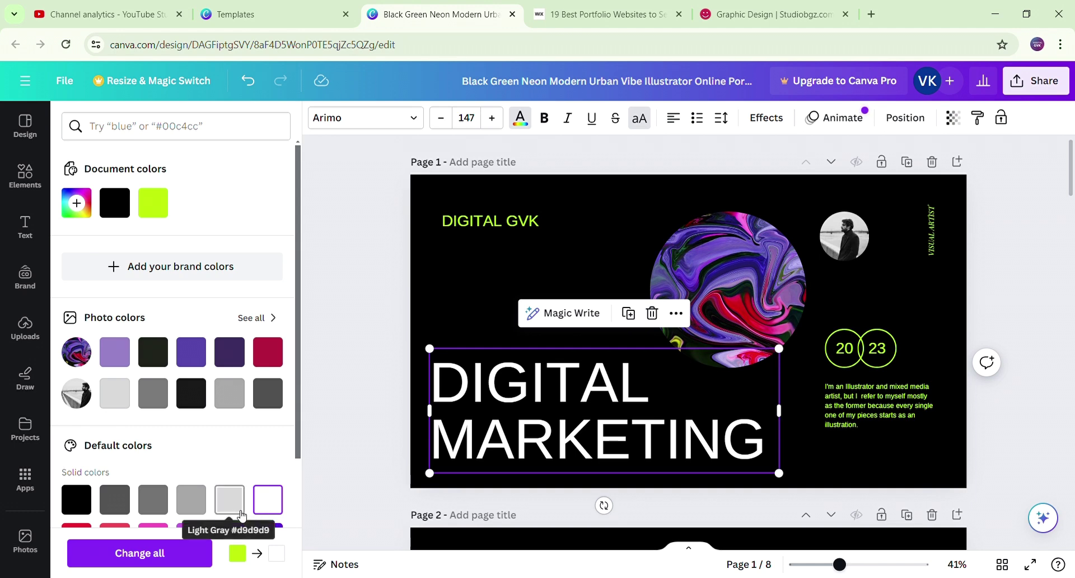
pyautogui.scroll(-3, 114, 500)
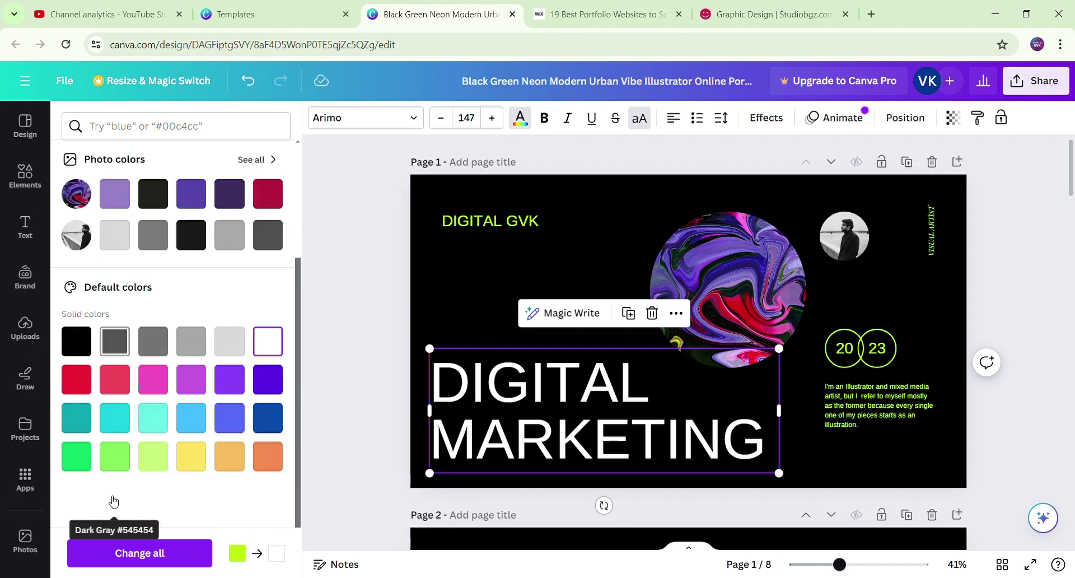
pyautogui.click(77, 379)
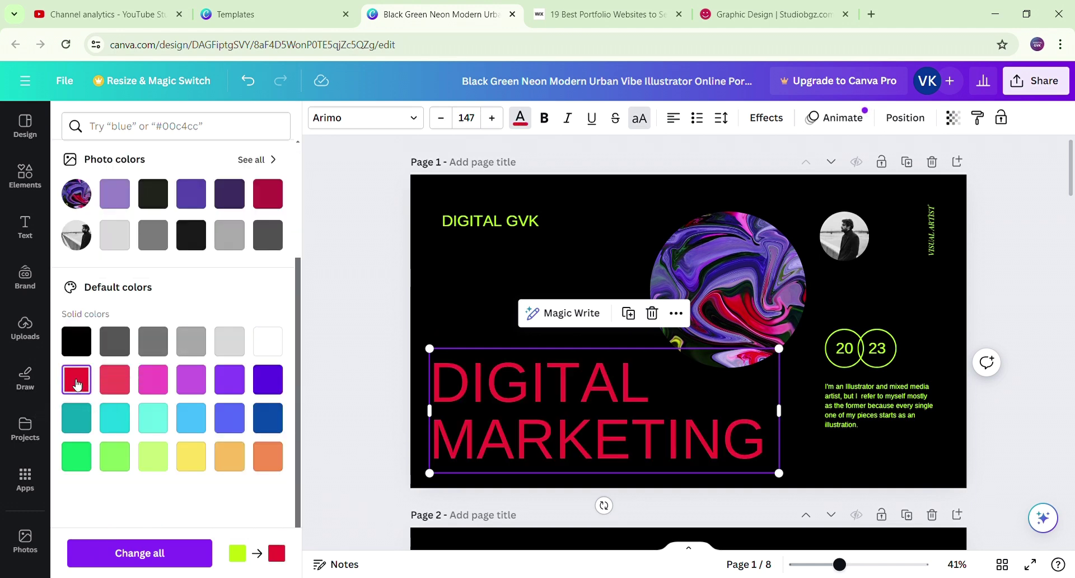
pyautogui.click(271, 338)
pyautogui.press('Escape')
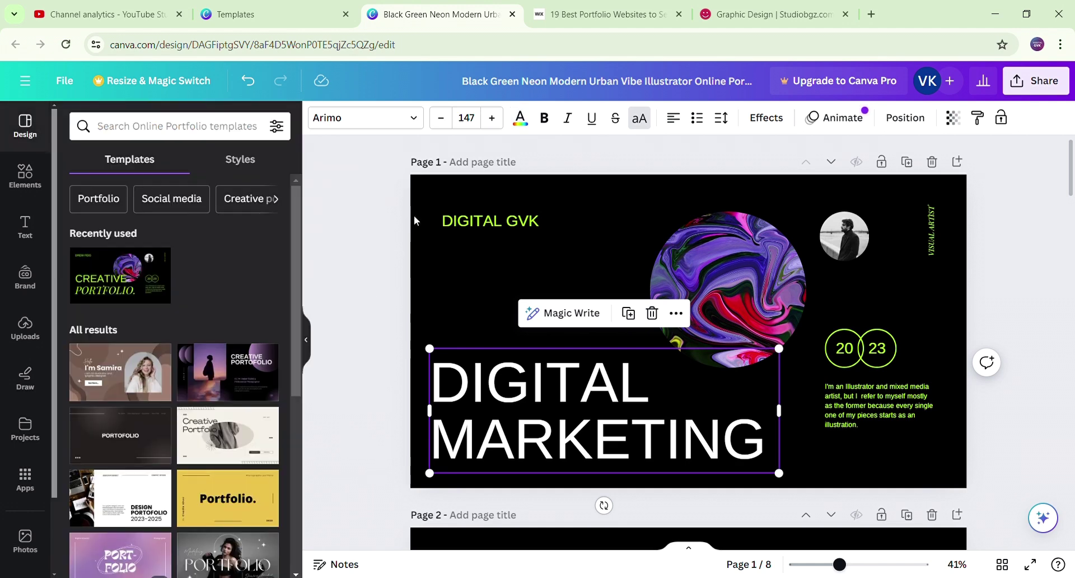
pyautogui.click(438, 197)
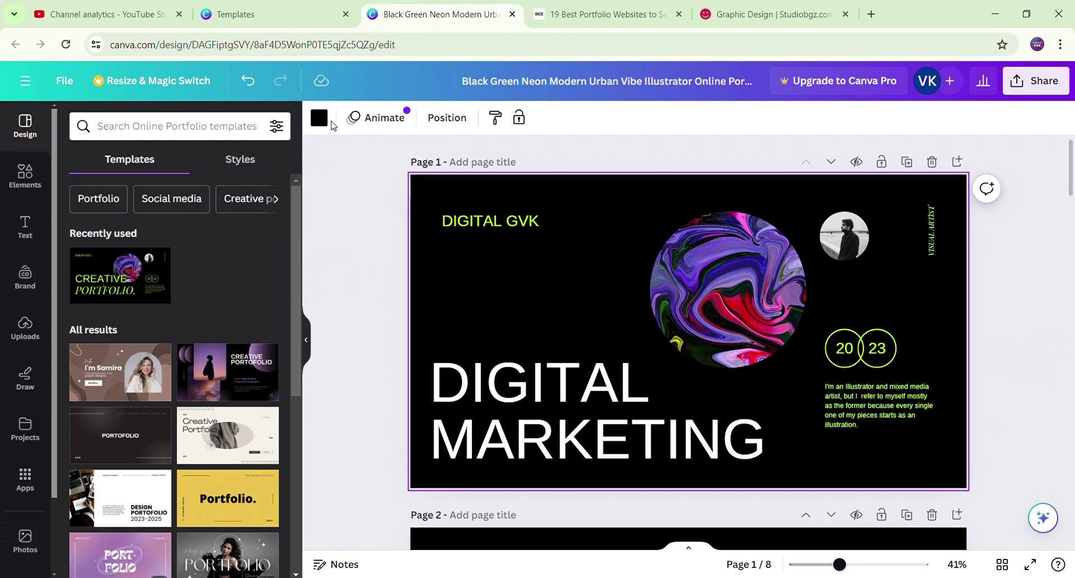
pyautogui.click(321, 120)
pyautogui.scroll(-4, 238, 369)
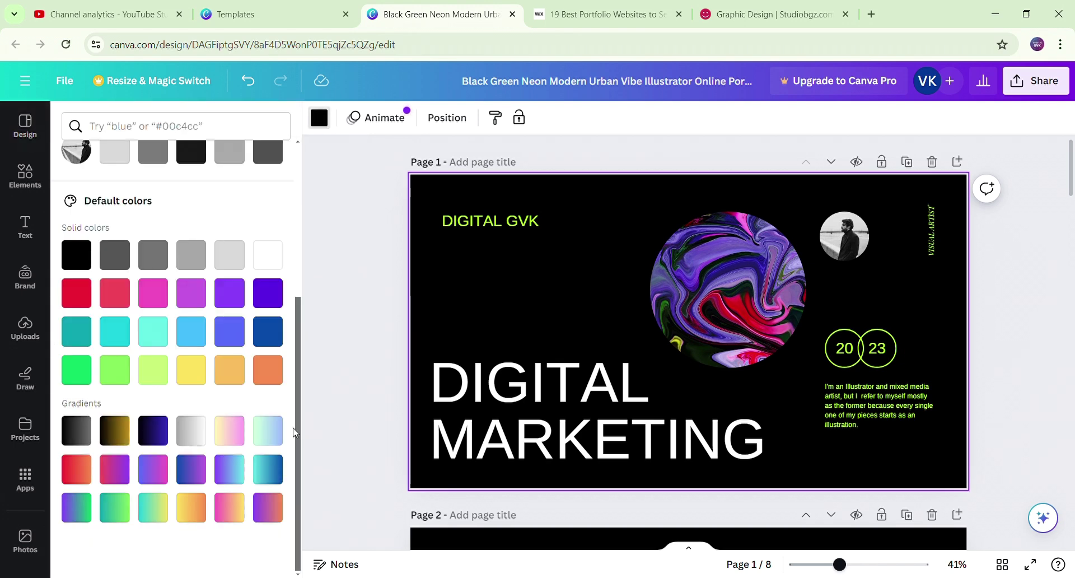
pyautogui.click(238, 369)
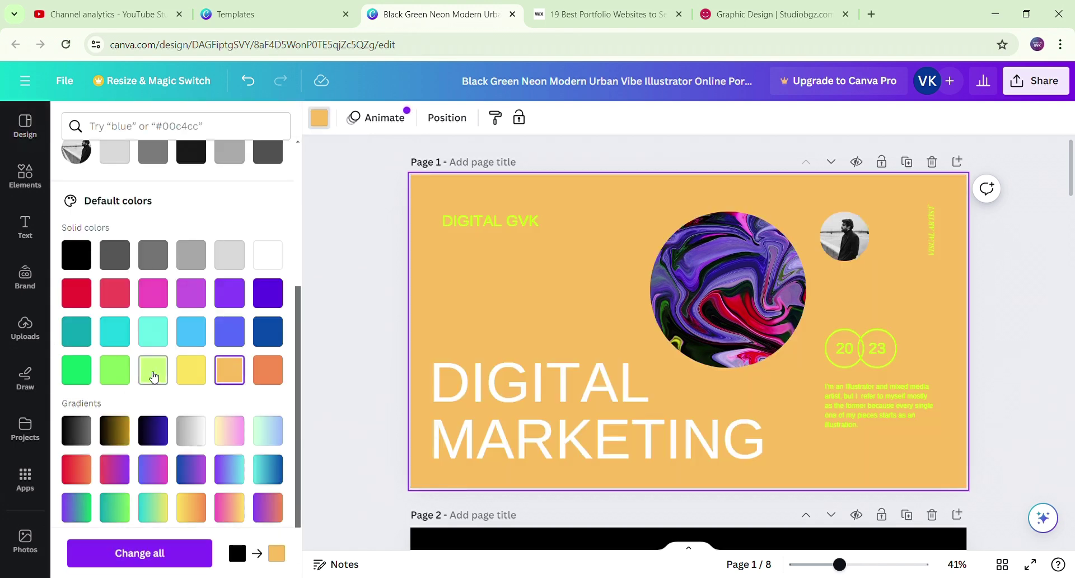
pyautogui.click(154, 375)
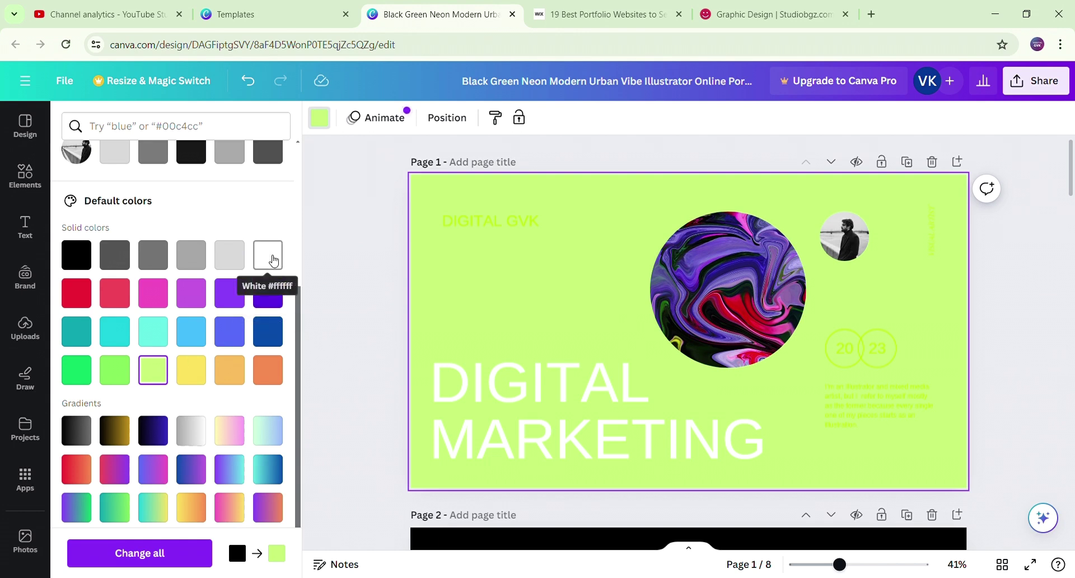
pyautogui.click(266, 256)
pyautogui.click(78, 257)
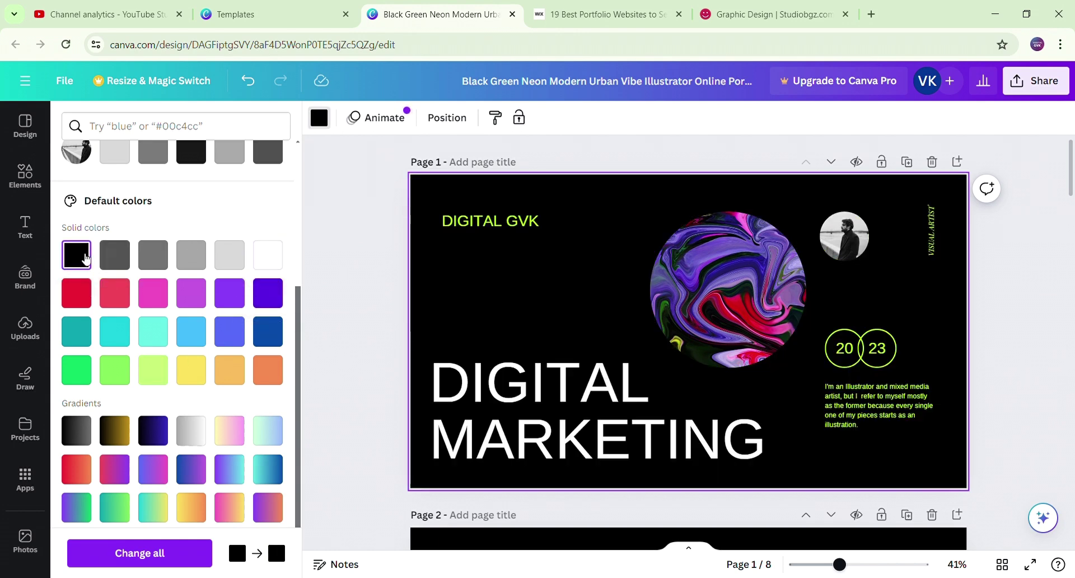
pyautogui.press('Escape')
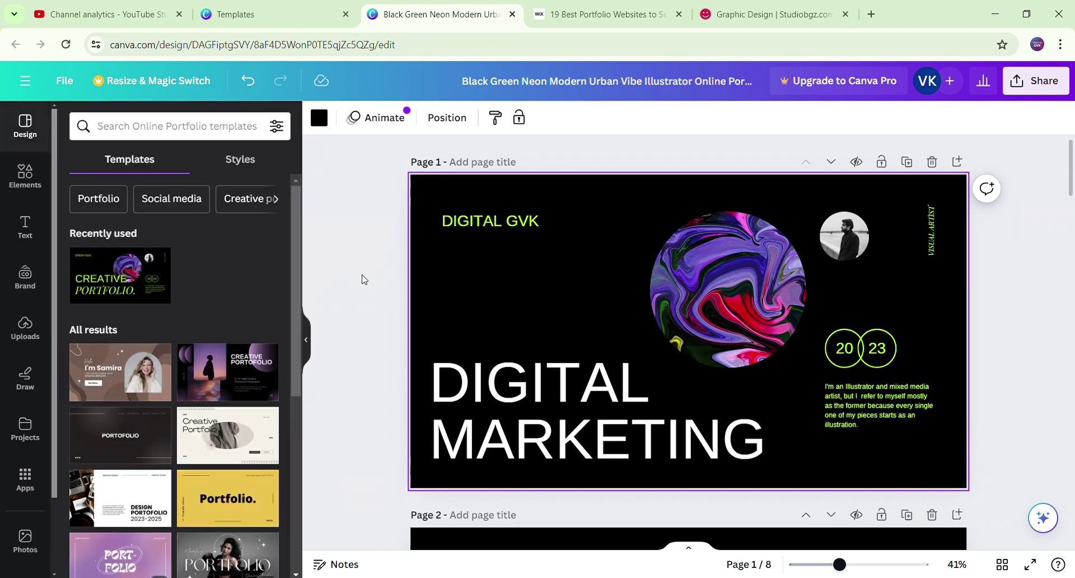
# - Delete the swirl image from the circle frame and drop the uploaded DIGITAL GVK logo into it
pyautogui.click(742, 309)
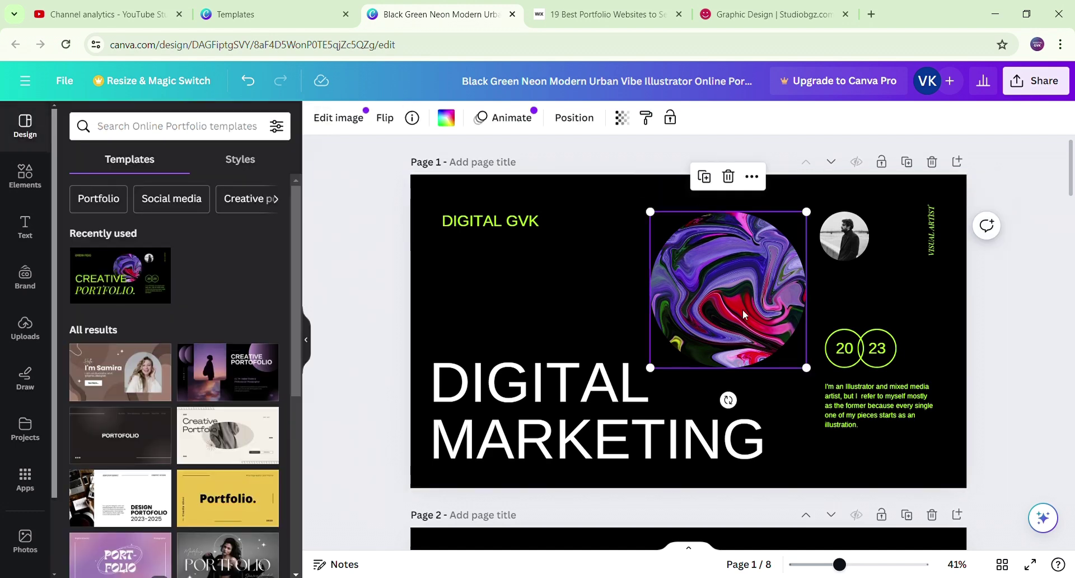
pyautogui.click(728, 177)
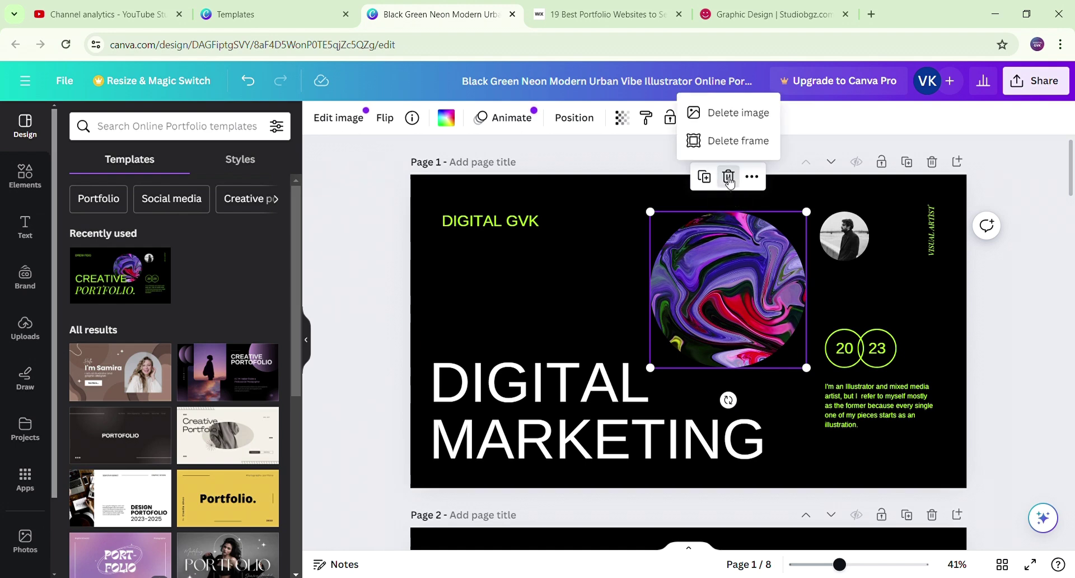
pyautogui.click(738, 113)
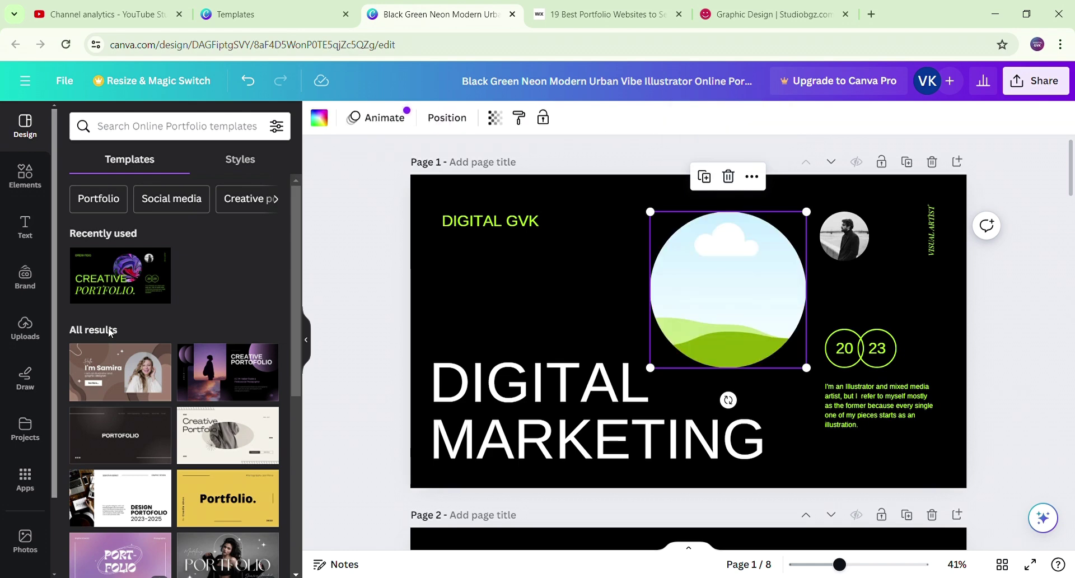
pyautogui.click(25, 324)
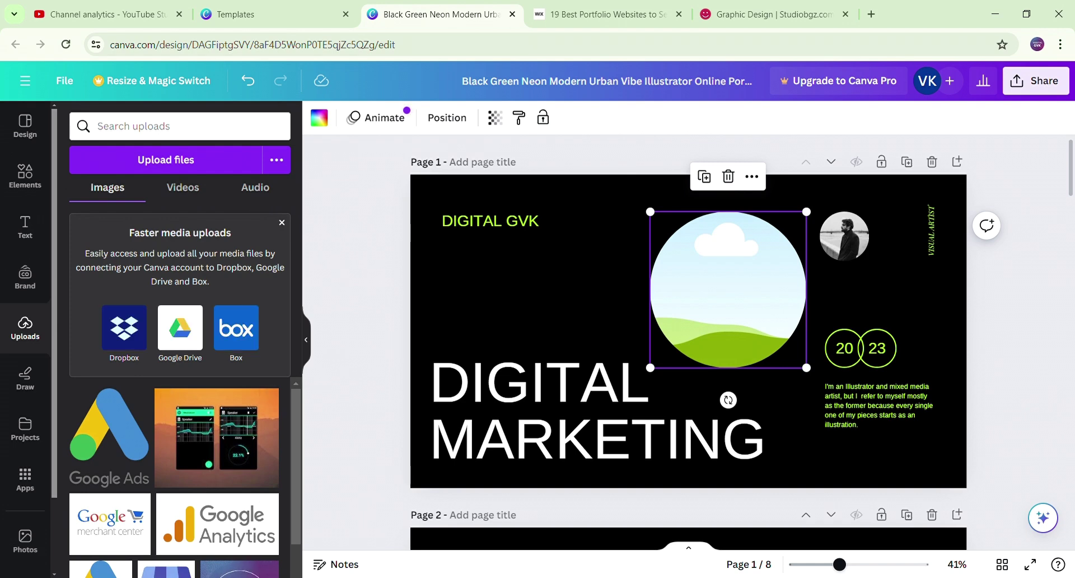
pyautogui.click(240, 568)
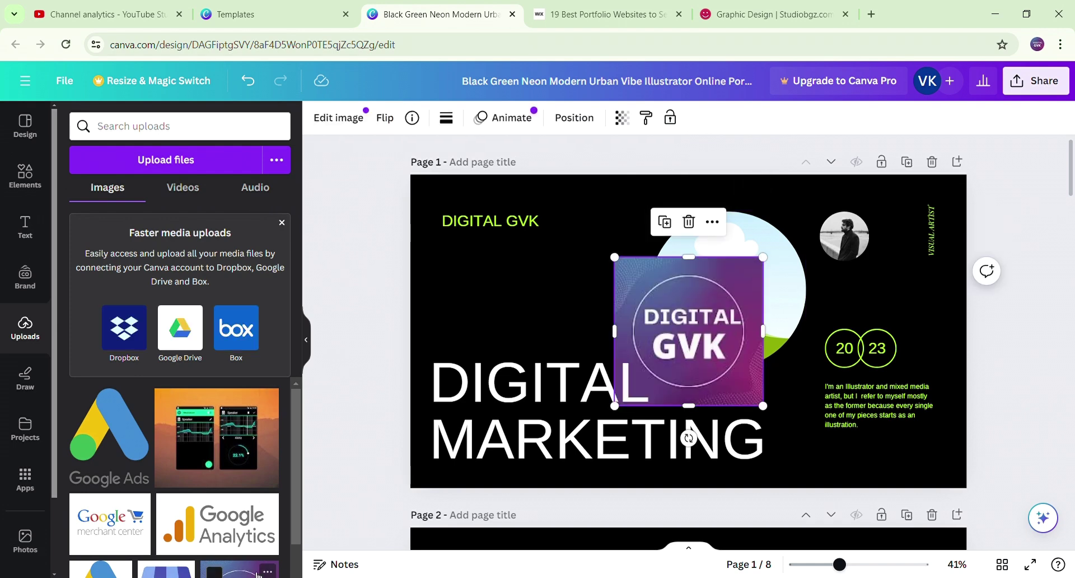
pyautogui.moveTo(718, 336); pyautogui.dragTo(746, 297)
pyautogui.click(846, 238)
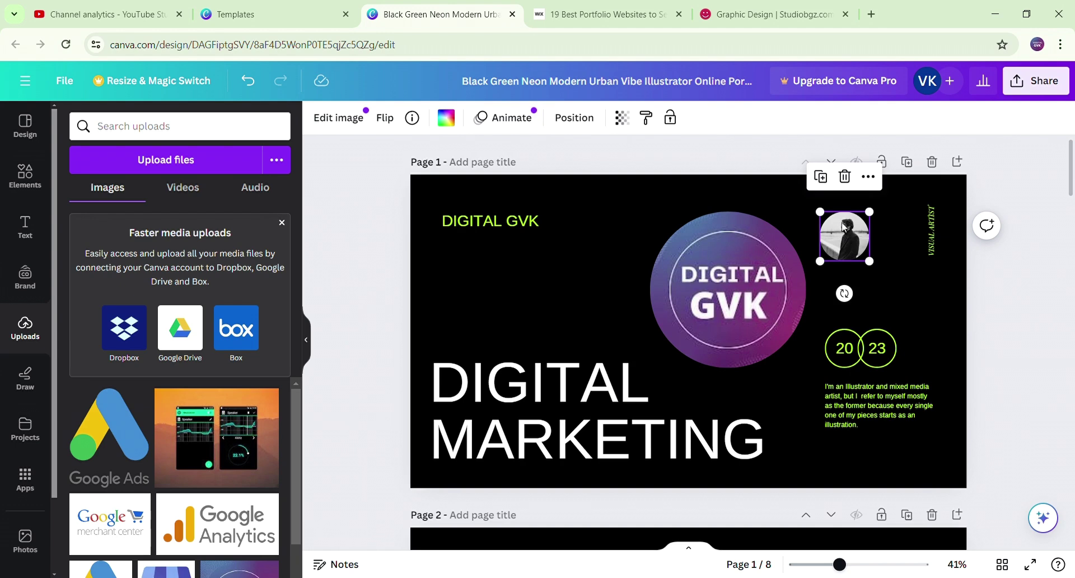
# - Delete the portrait photo with its frame and the vertical VISUAL ARTIST text
pyautogui.click(844, 176)
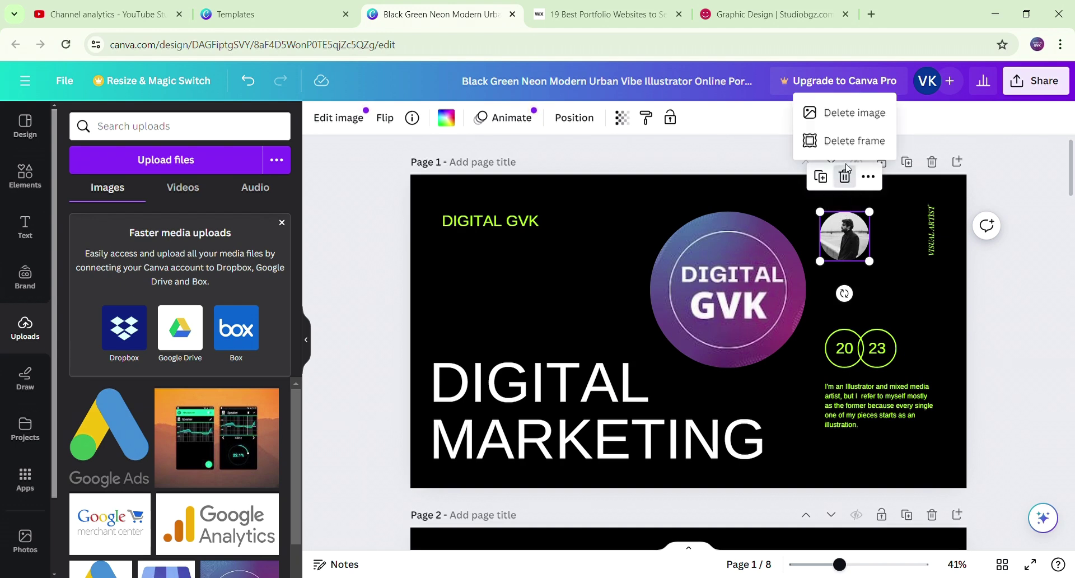
pyautogui.click(886, 144)
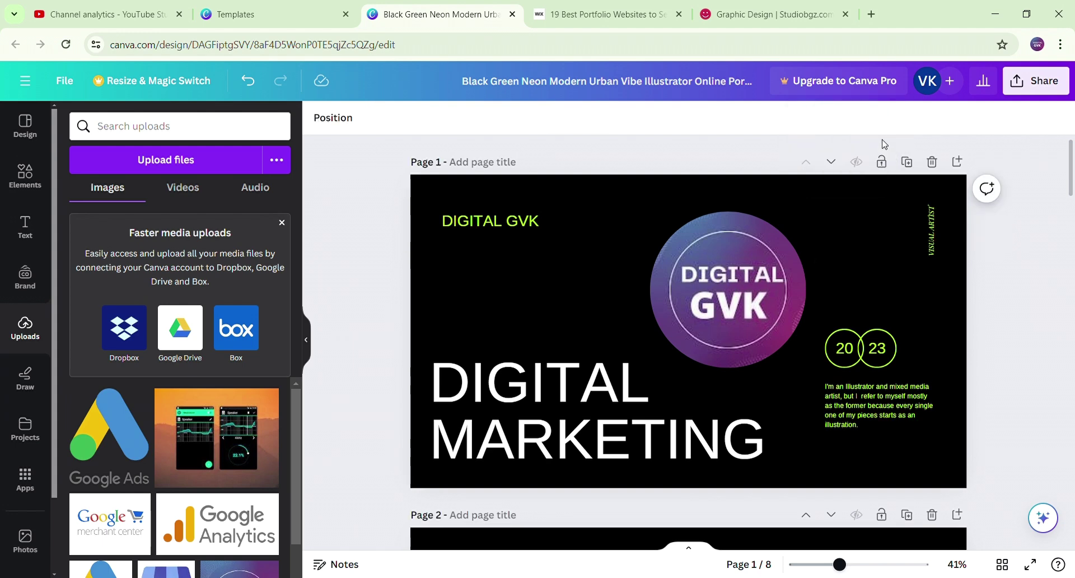
pyautogui.click(932, 241)
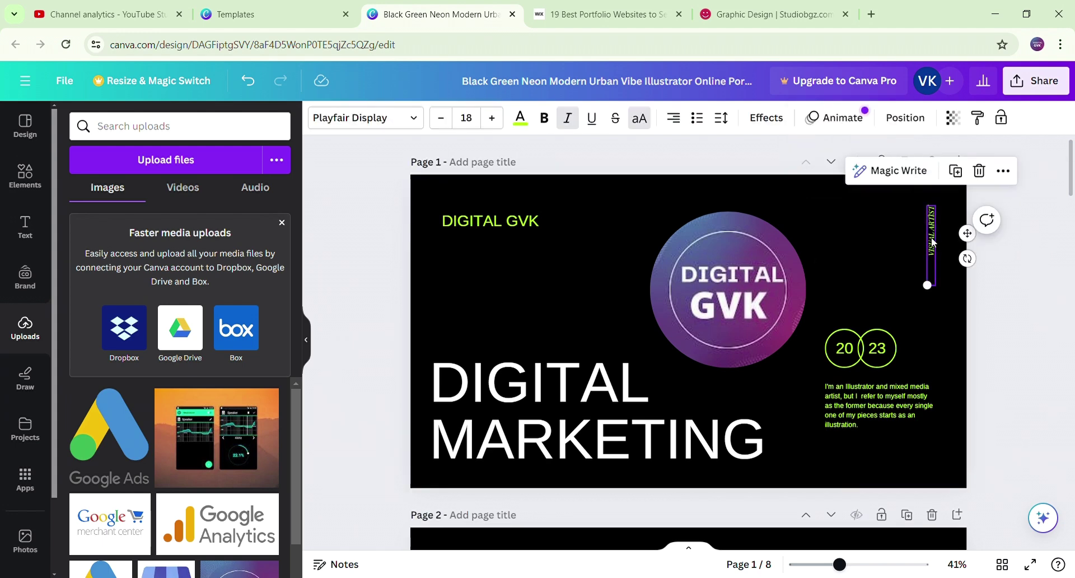
pyautogui.click(979, 170)
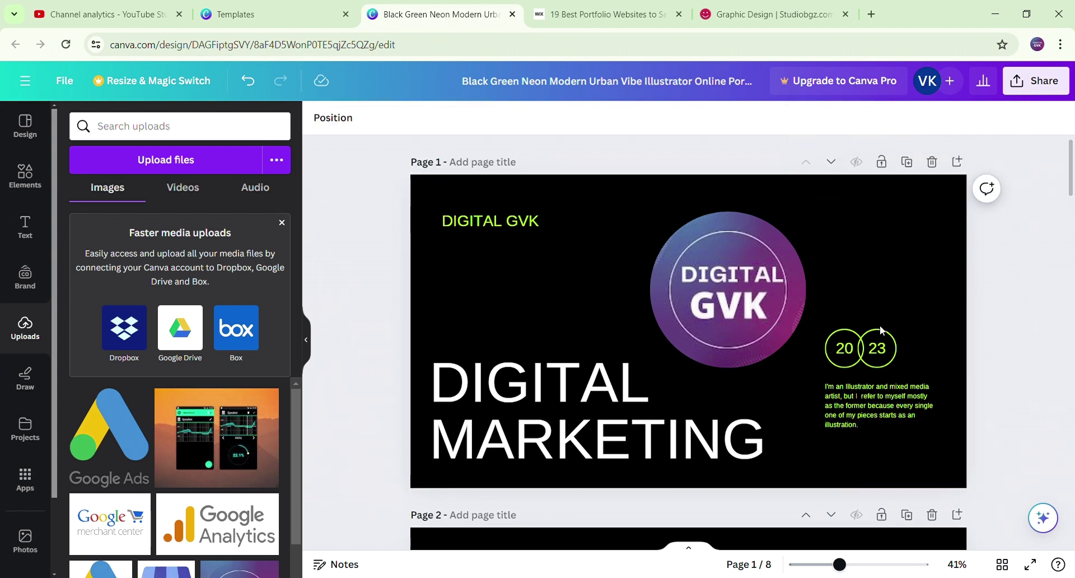
# - Delete both circles and the 20 and 23 year labels from the cover
pyautogui.click(880, 347)
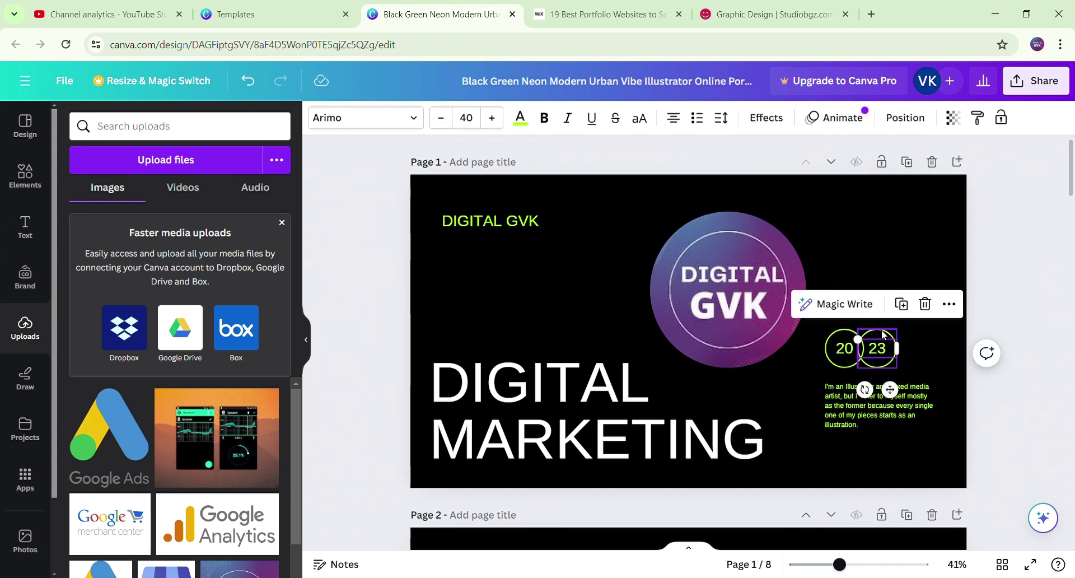
pyautogui.click(883, 335)
pyautogui.click(882, 291)
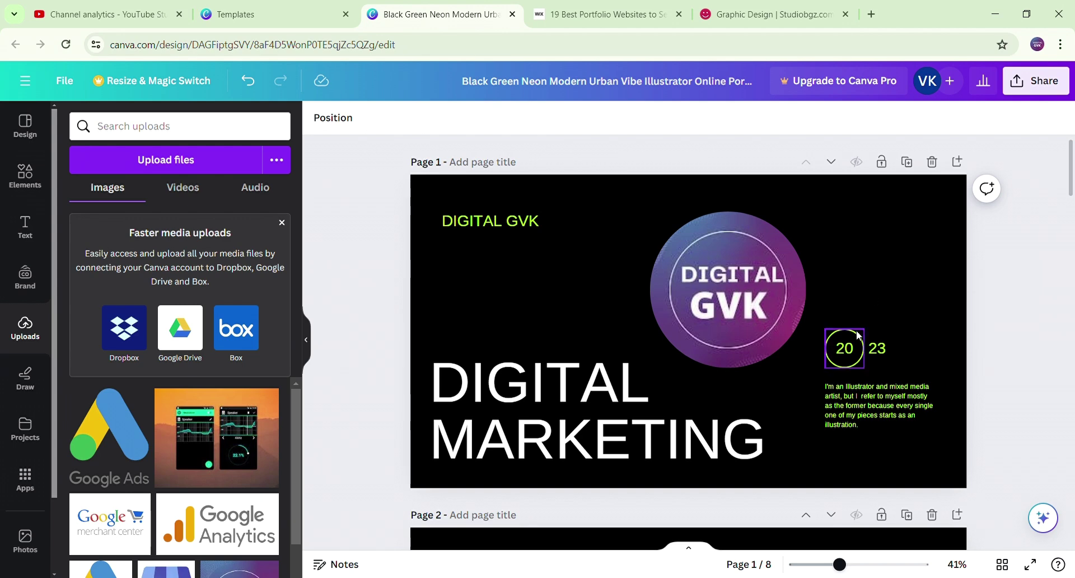
pyautogui.click(856, 331)
pyautogui.click(846, 295)
pyautogui.click(855, 353)
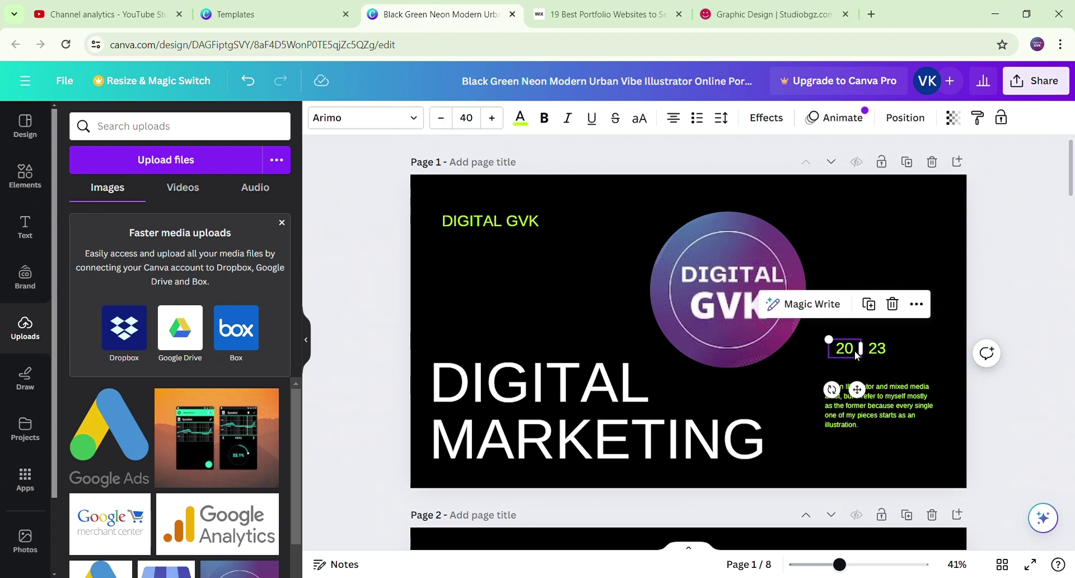
pyautogui.click(892, 304)
pyautogui.click(884, 351)
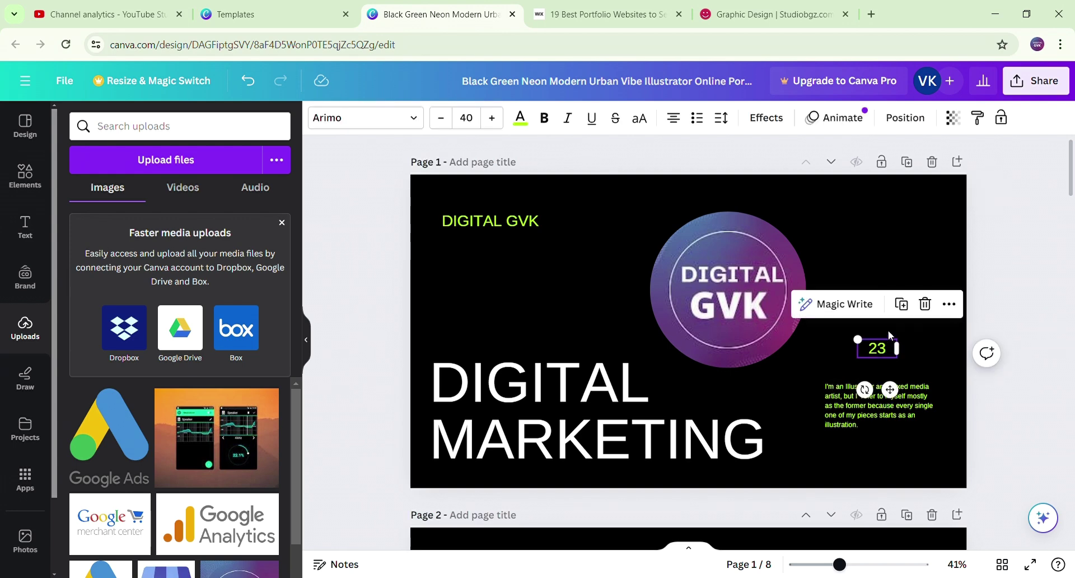
pyautogui.click(931, 304)
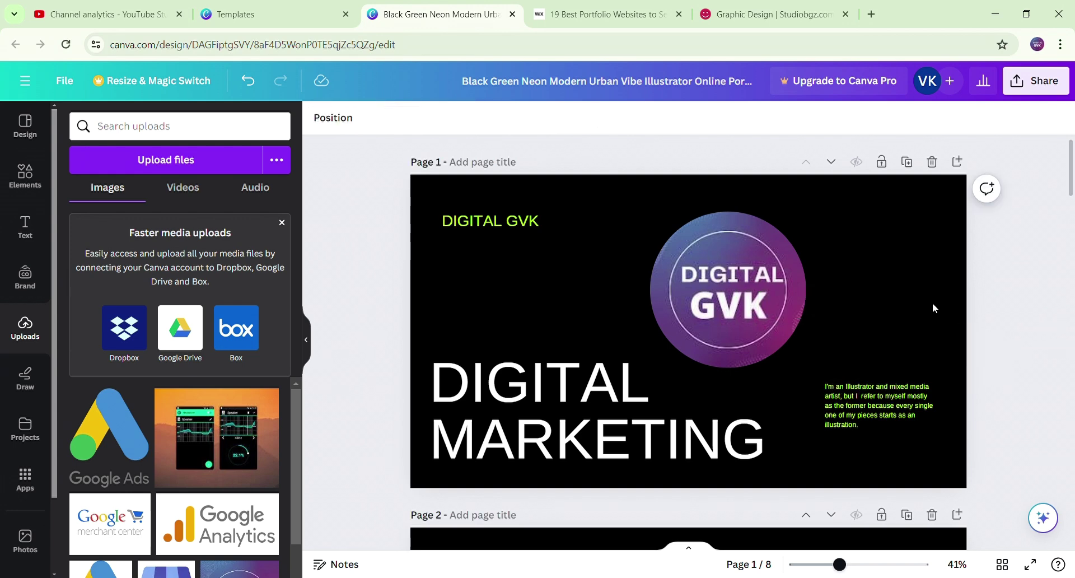
pyautogui.click(911, 390)
pyautogui.click(884, 372)
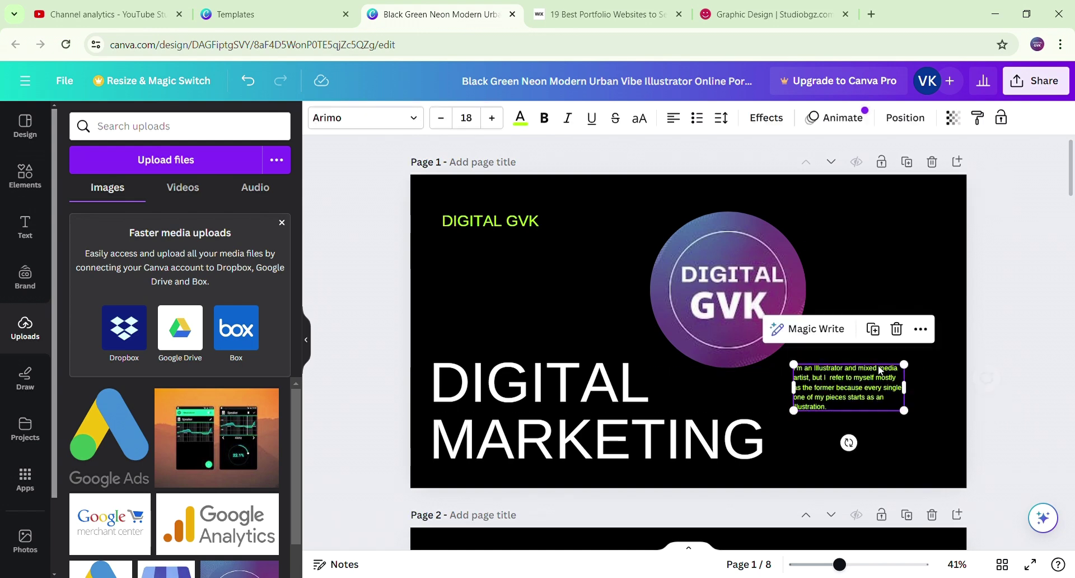
# - Replace the bio paragraph with the tagline 'DIGITAL MARKETING AGENCY' and nudge it slightly lower
pyautogui.doubleClick(878, 397)
pyautogui.write('DIGITAL MA')
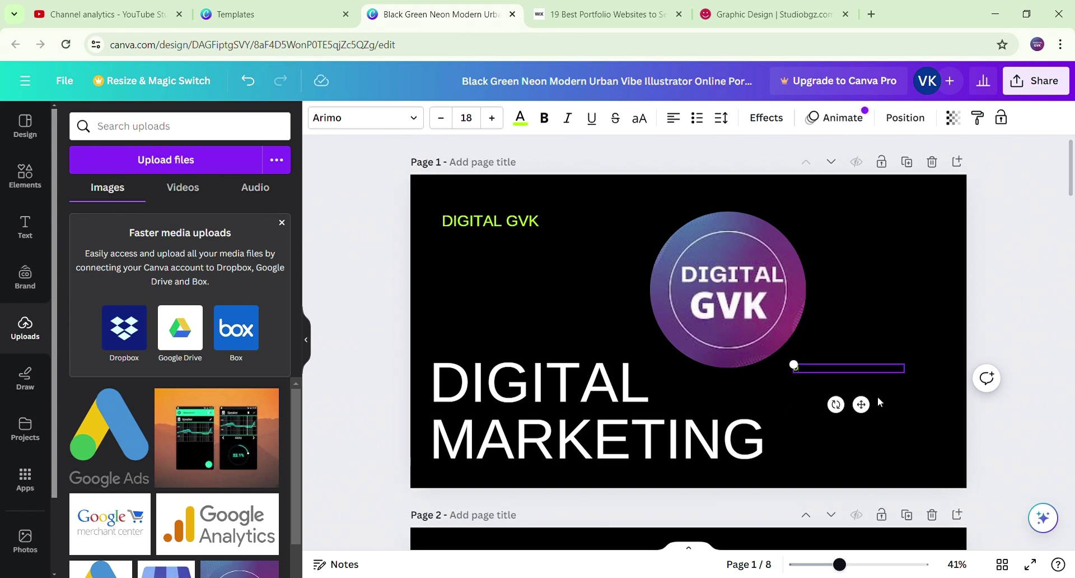
pyautogui.write('RKETING AGENCY')
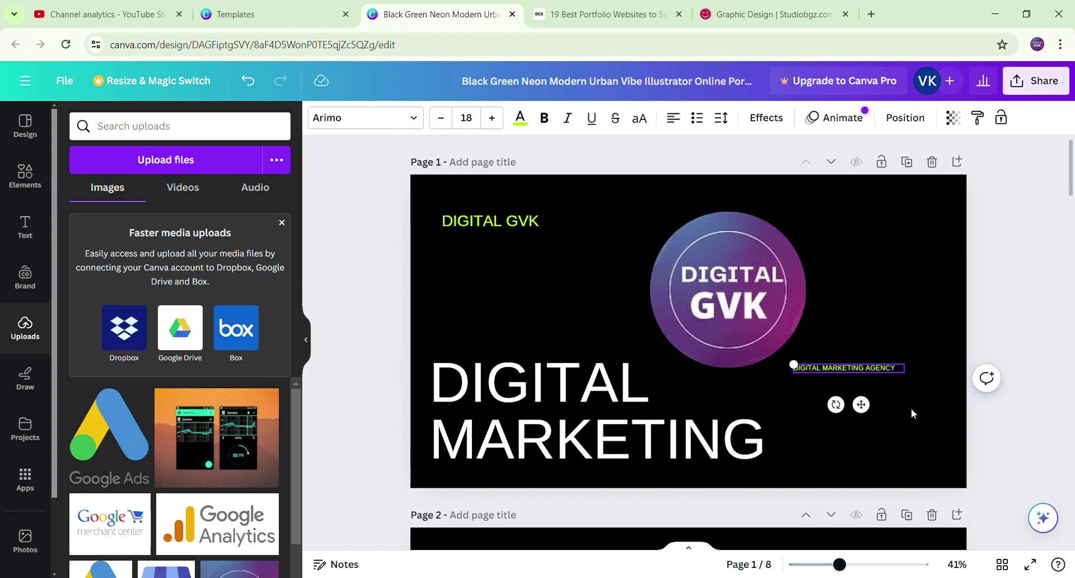
pyautogui.click(911, 409)
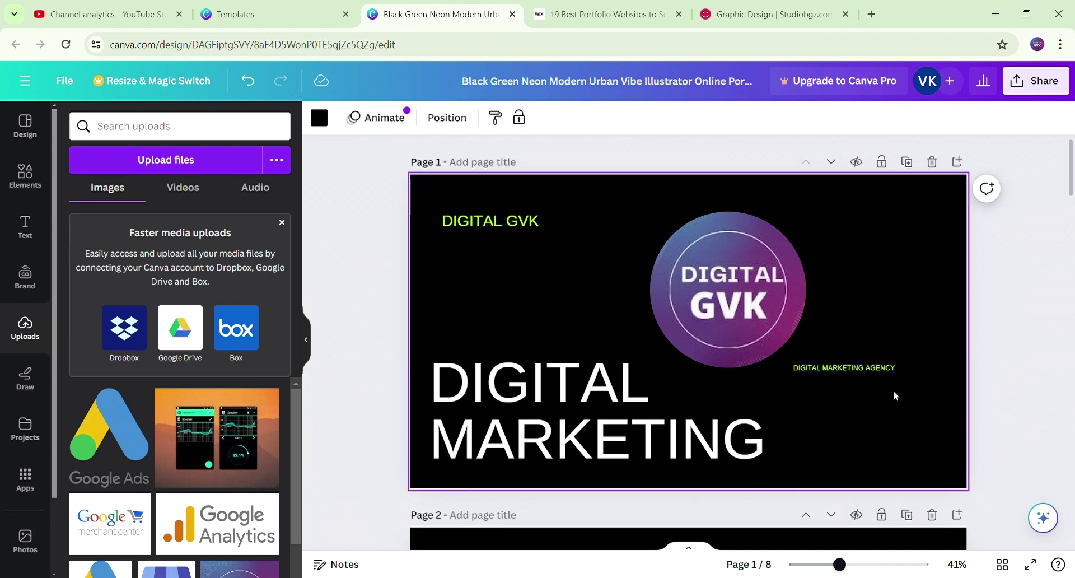
pyautogui.moveTo(883, 368); pyautogui.dragTo(881, 382)
# - Scroll down to page 8 and delete the GET IN TOUCH page
pyautogui.scroll(-10, 1008, 367)
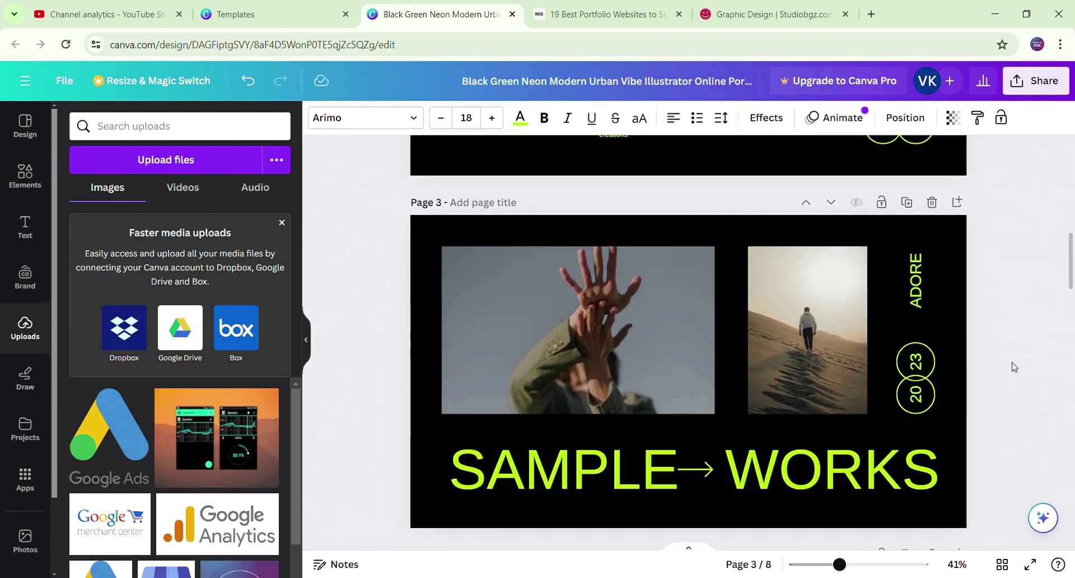
pyautogui.click(608, 330)
pyautogui.click(755, 327)
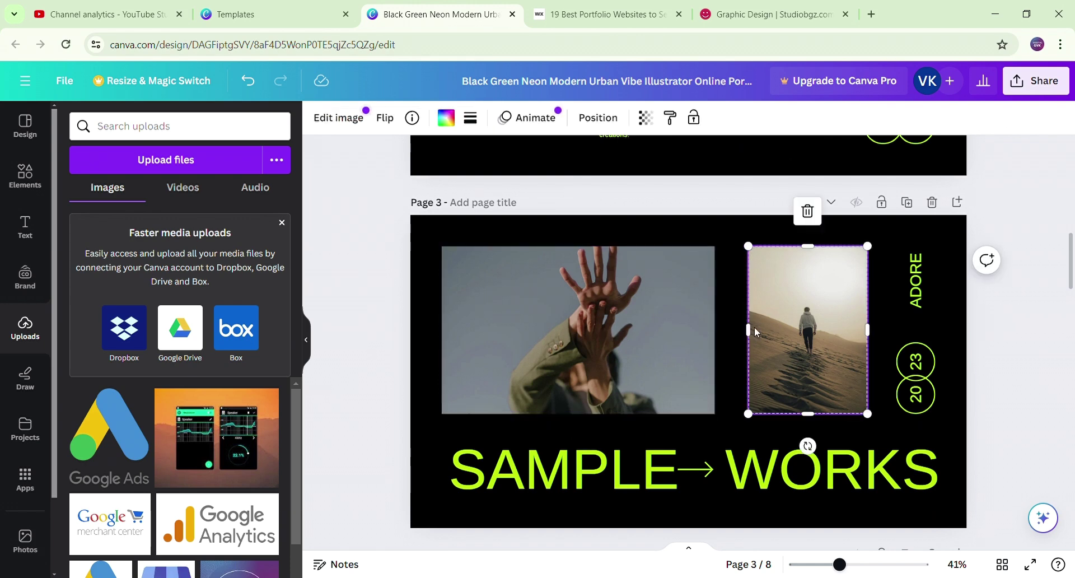
pyautogui.scroll(-20, 754, 327)
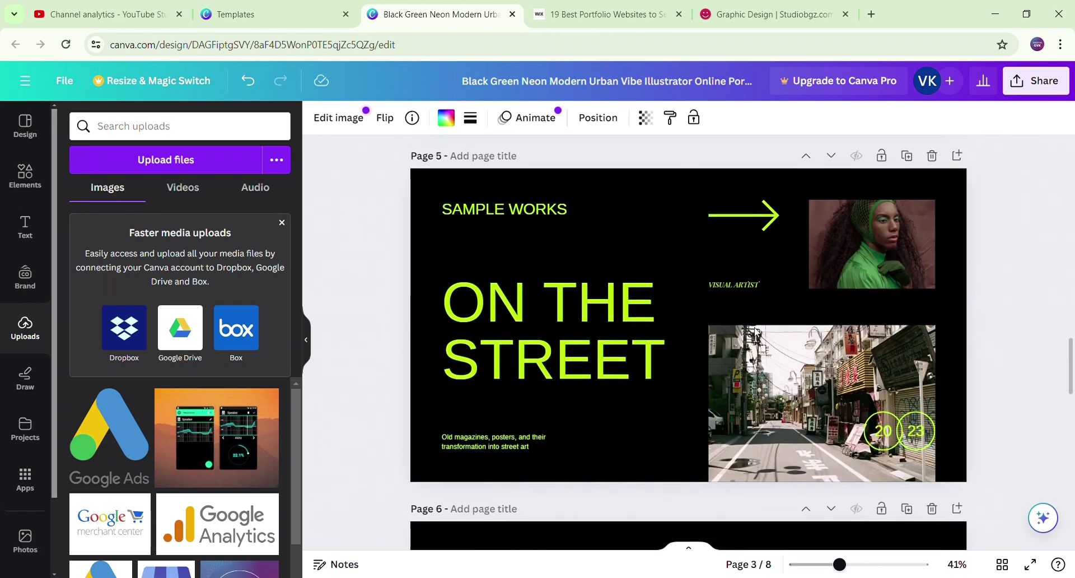
pyautogui.scroll(1, 989, 335)
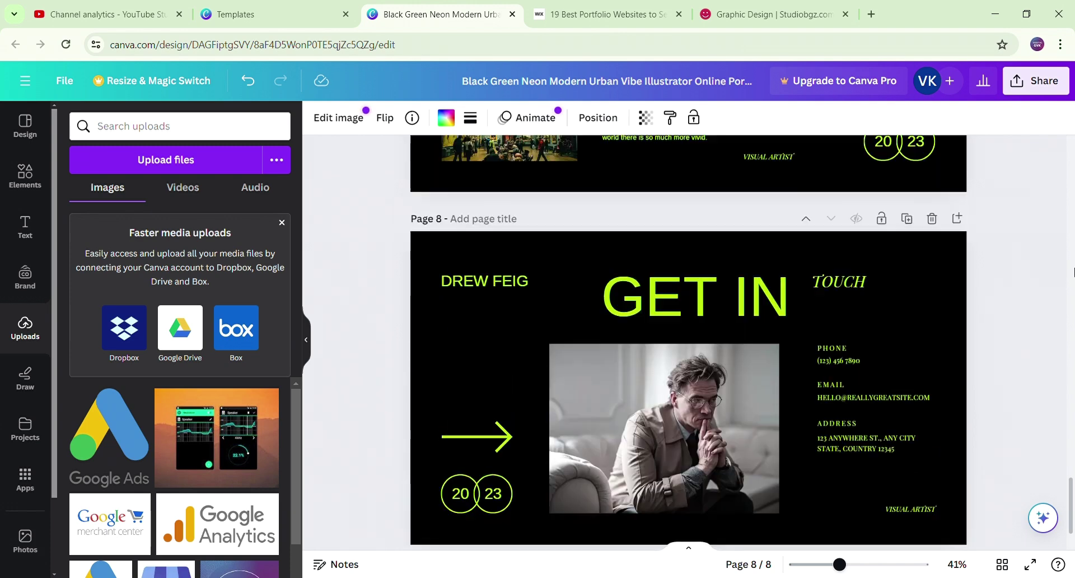
pyautogui.scroll(-1, 988, 335)
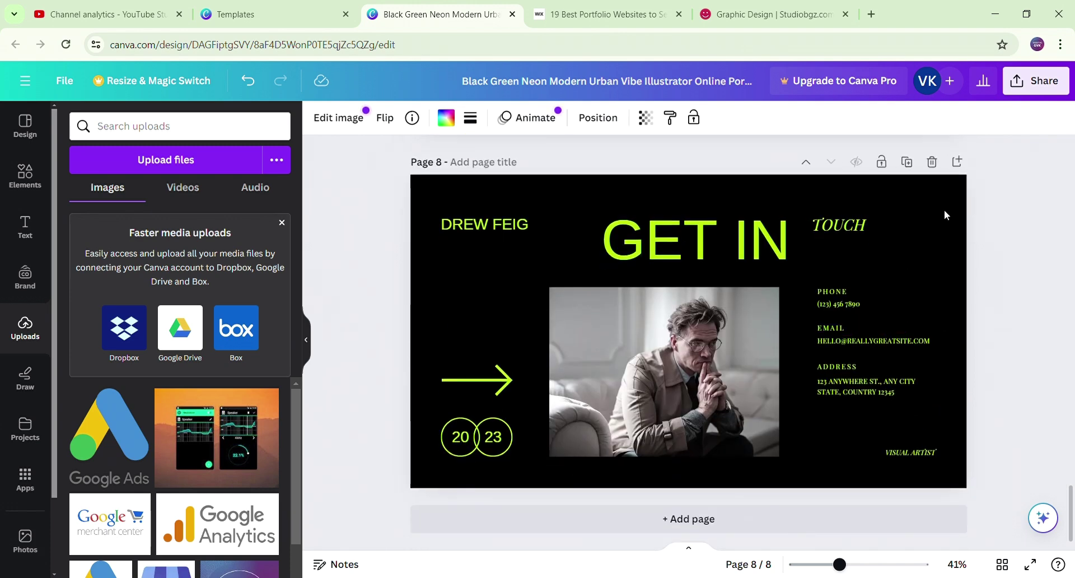
pyautogui.click(933, 162)
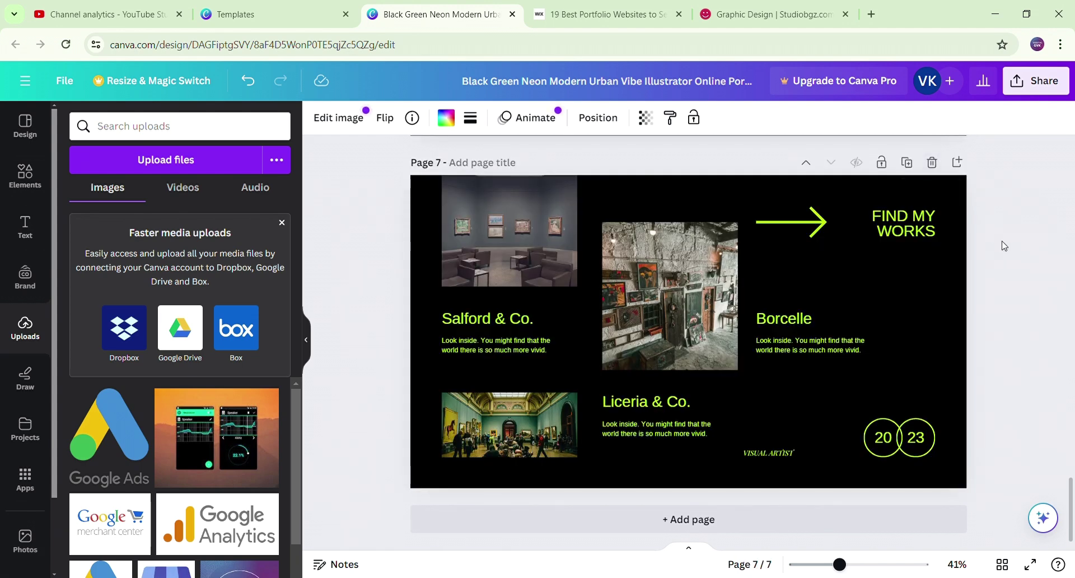
# - Return to page 1 and scroll through the remaining 7 pages to check the design
pyautogui.press('Home')
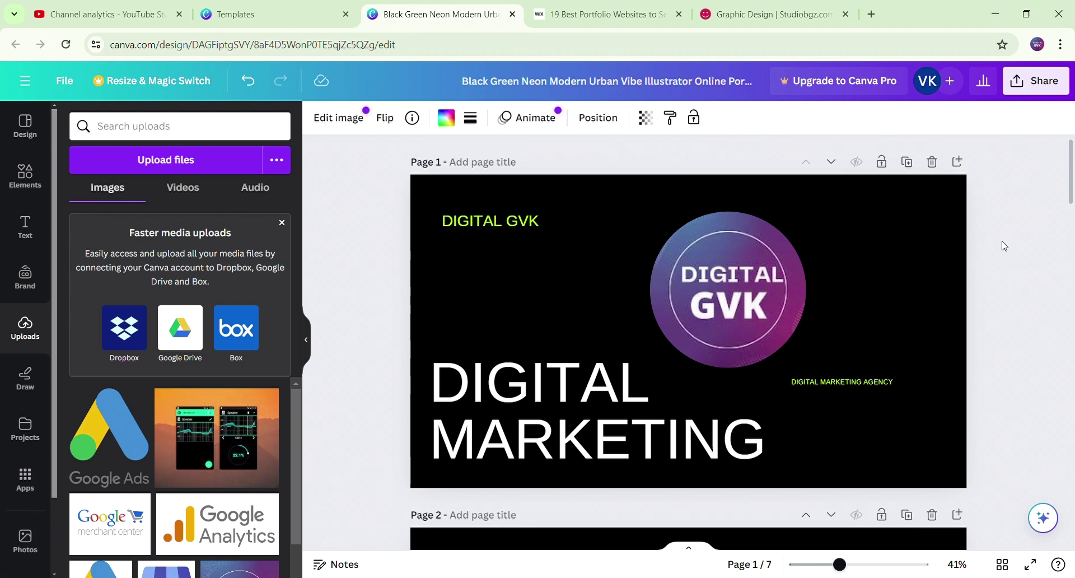
pyautogui.scroll(-7, 1004, 245)
pyautogui.scroll(-5, 1004, 246)
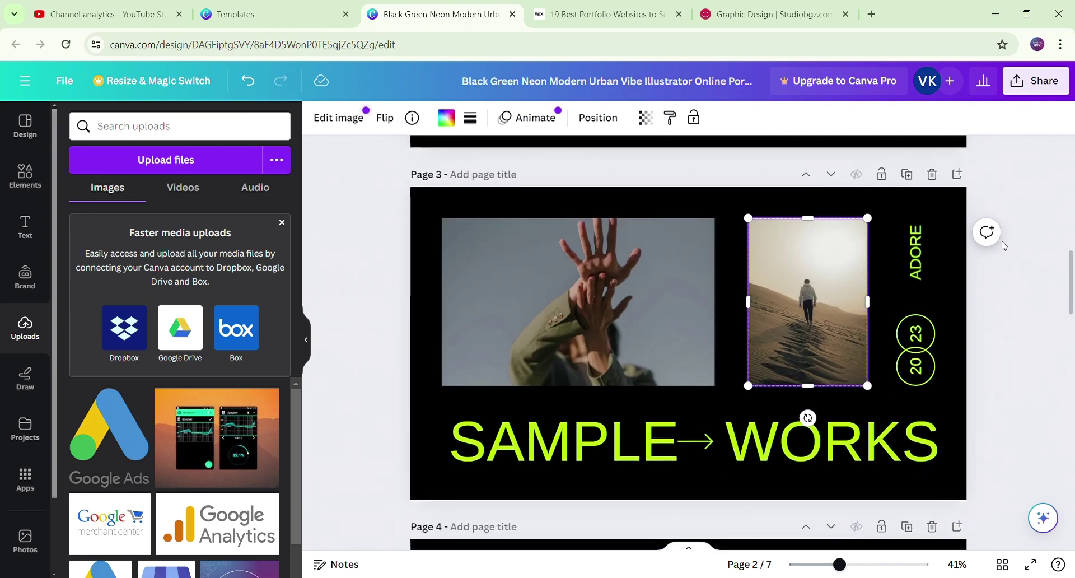
pyautogui.scroll(-20, 1004, 246)
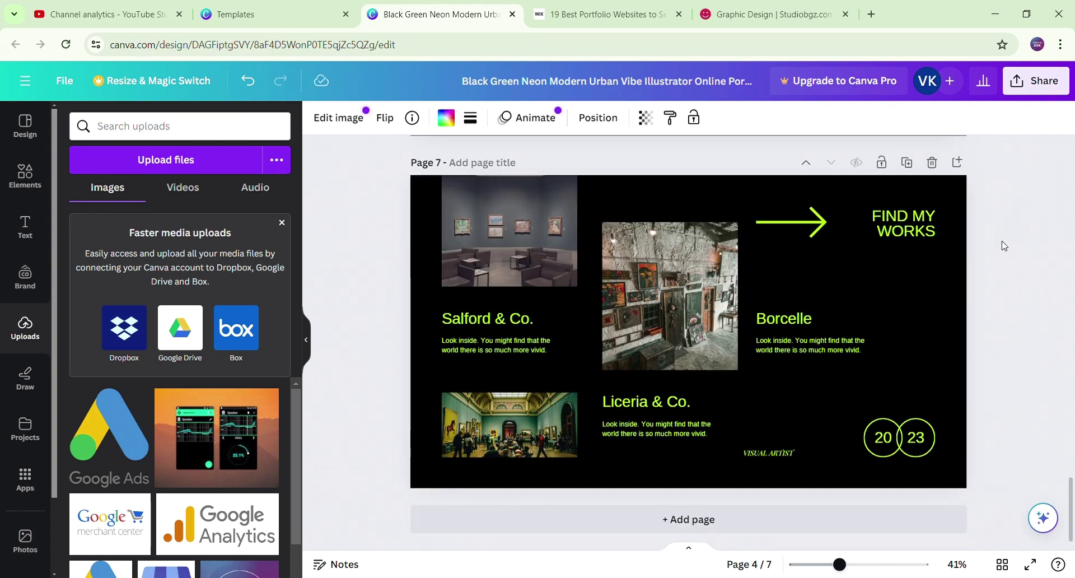
pyautogui.scroll(20, 1004, 245)
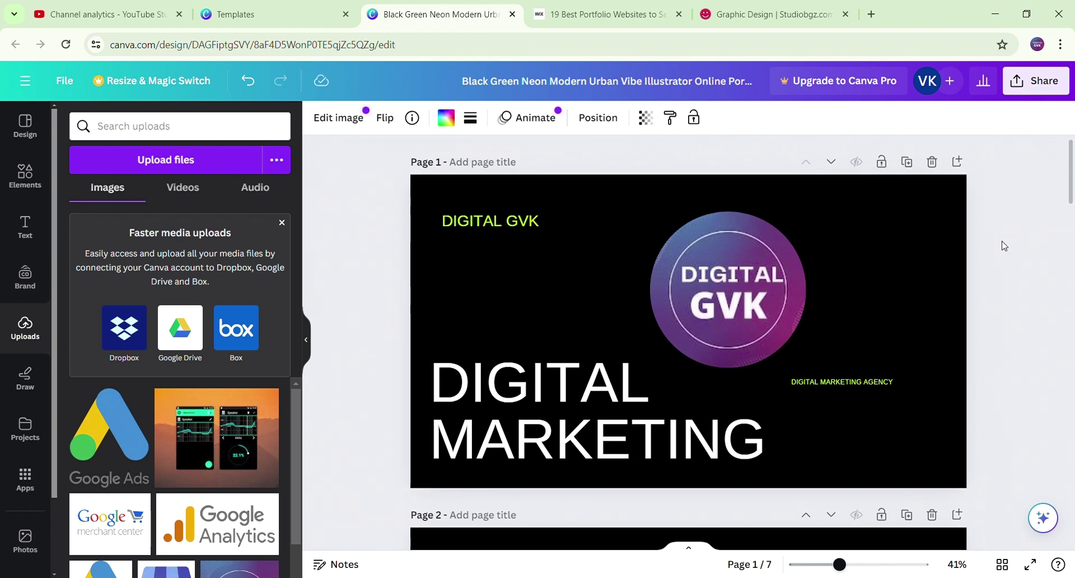
pyautogui.scroll(-10, 1003, 245)
pyautogui.scroll(10, 1004, 245)
# - Download all 7 pages of the design as 1,920 × 1,080 PNG images
pyautogui.click(1058, 91)
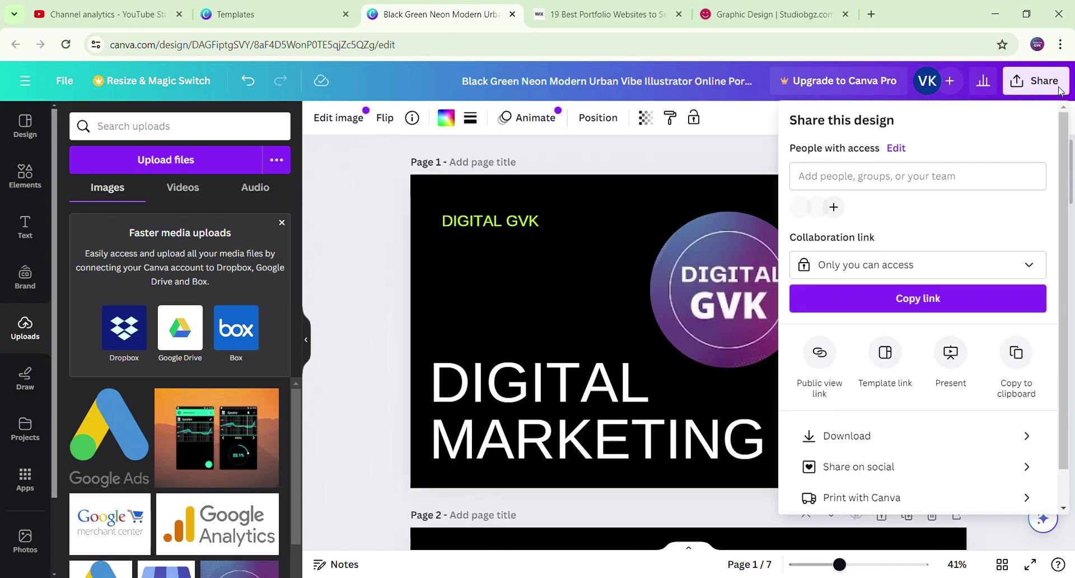
pyautogui.scroll(-1, 884, 376)
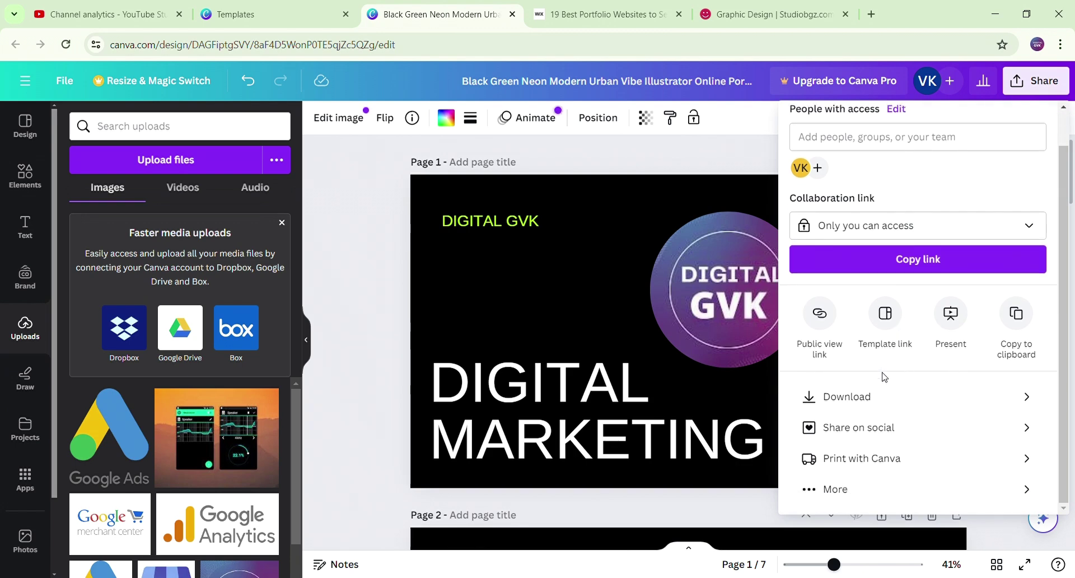
pyautogui.click(858, 408)
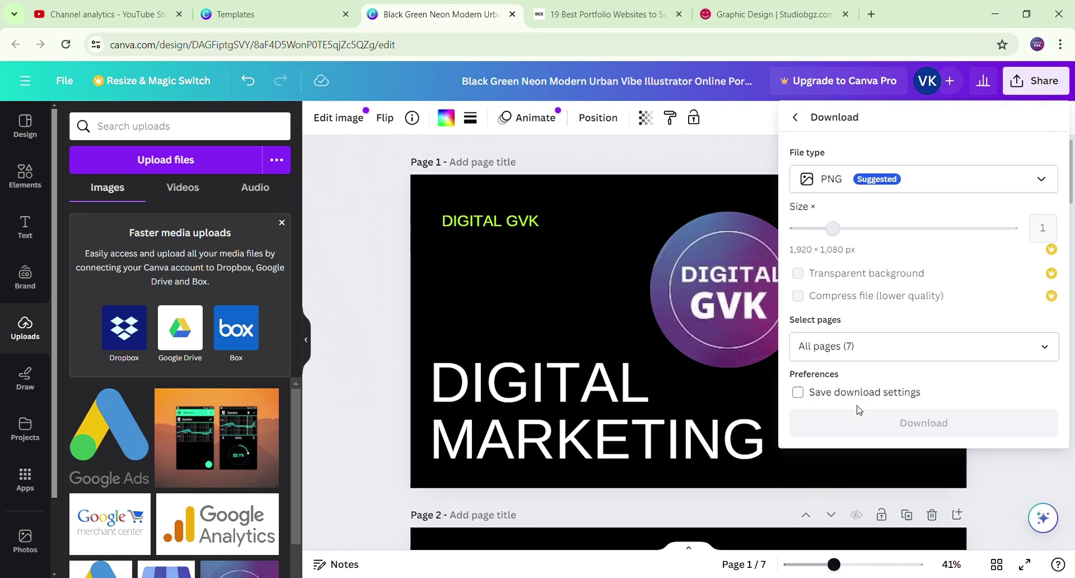
pyautogui.click(926, 430)
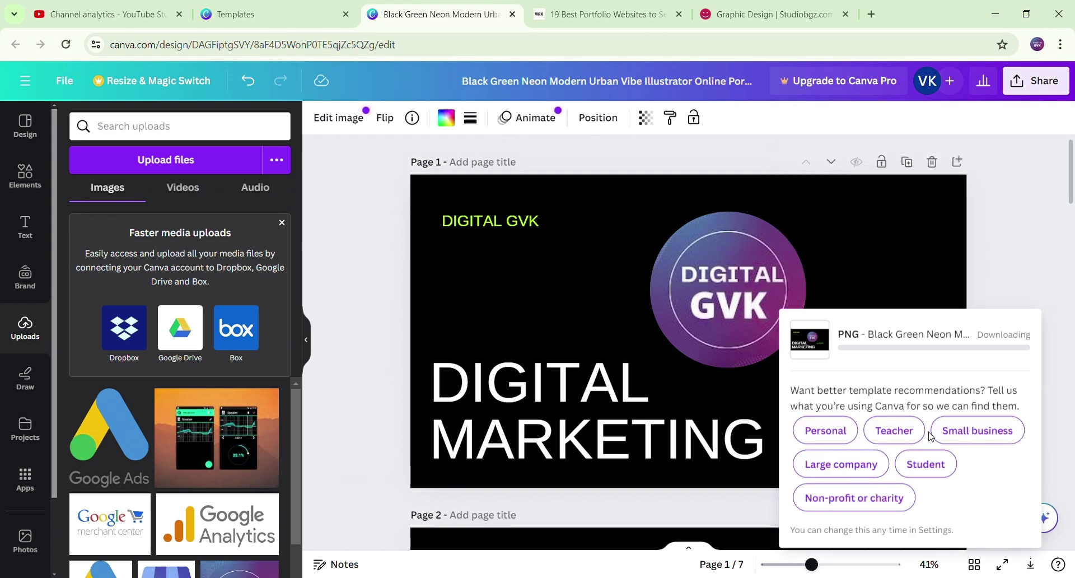